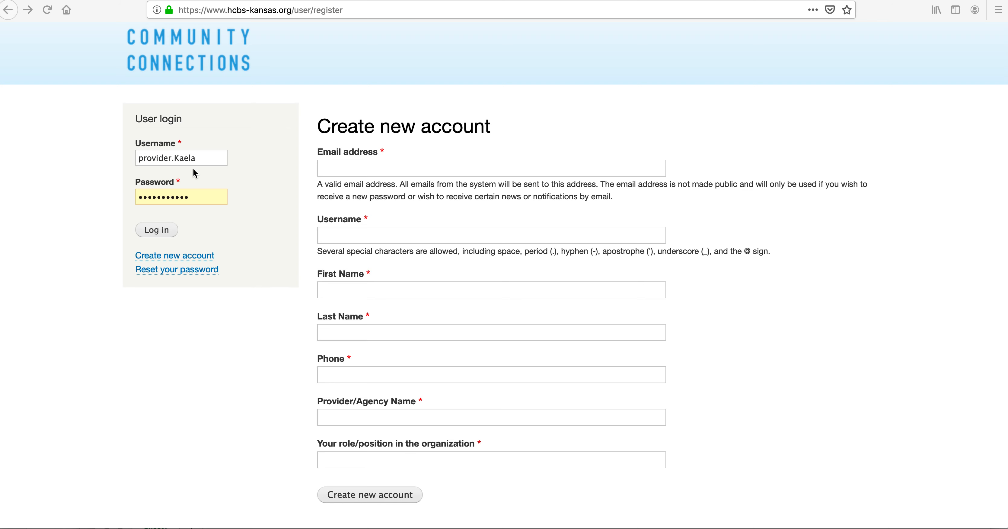
# Step: Log in, let the browser update its stored login, then enter a new password twice and save
pyautogui.click(155, 233)
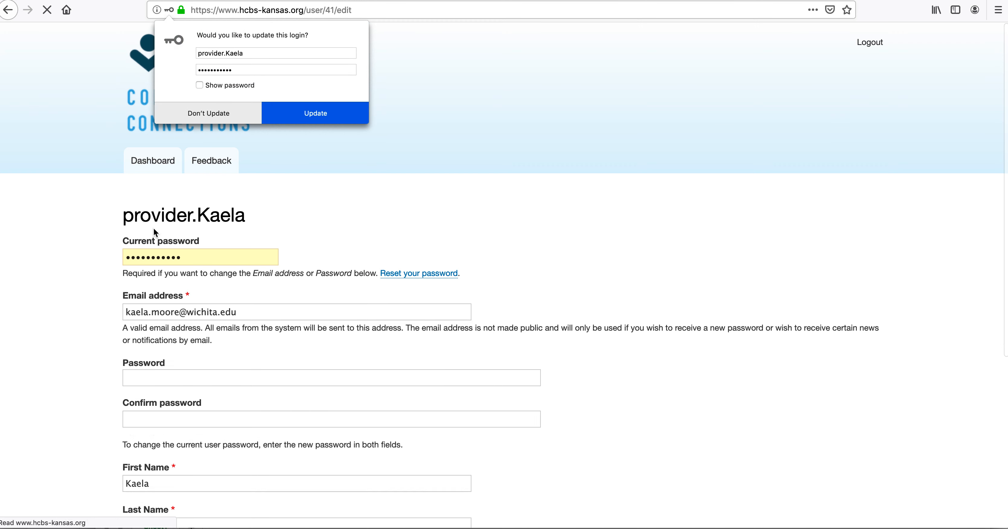
pyautogui.click(315, 116)
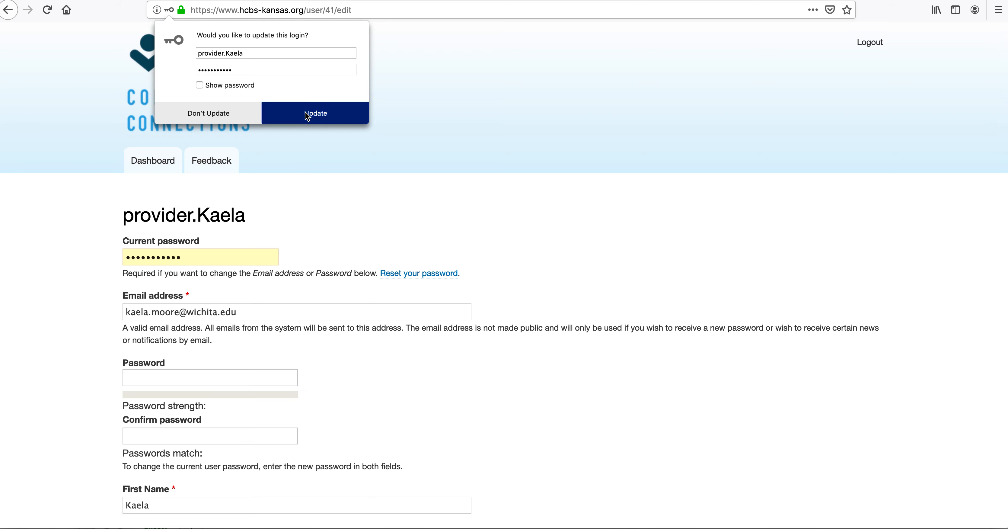
pyautogui.scroll(-3, 393, 276)
pyautogui.scroll(-2, 394, 291)
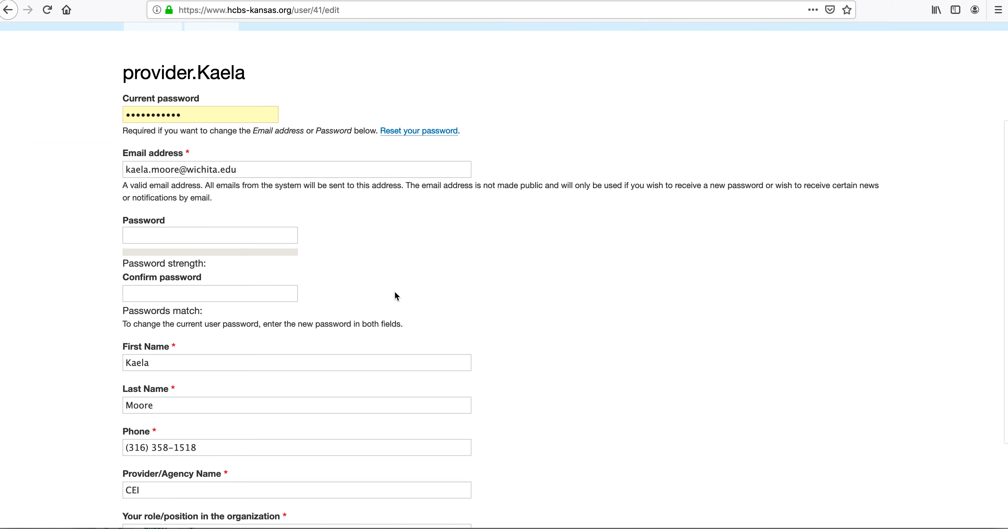
pyautogui.click(218, 235)
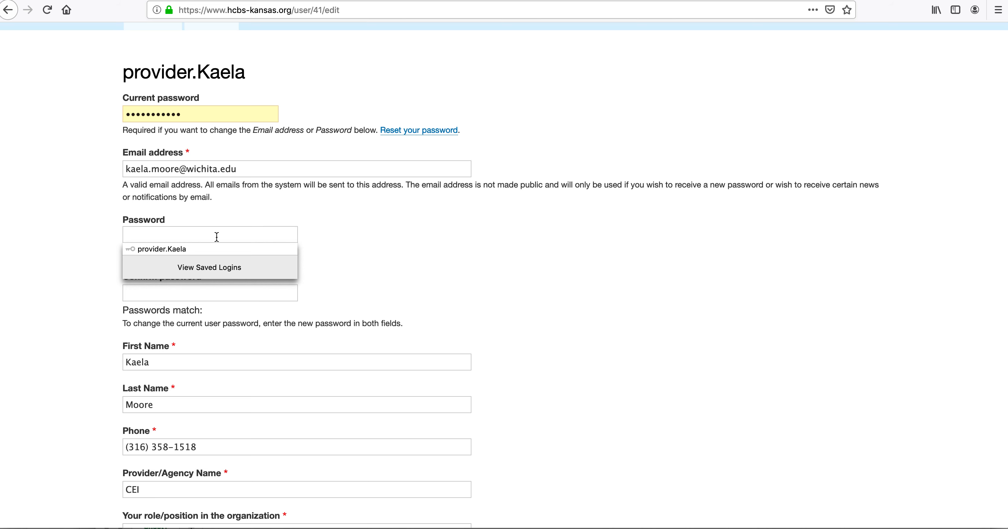
pyautogui.write('********')
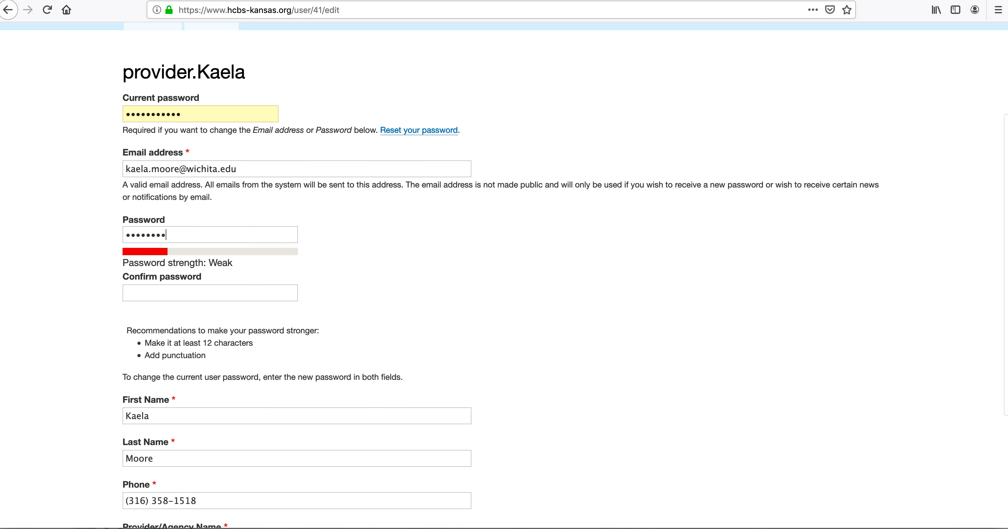
pyautogui.click(200, 288)
pyautogui.write('*********')
pyautogui.scroll(-5, 317, 347)
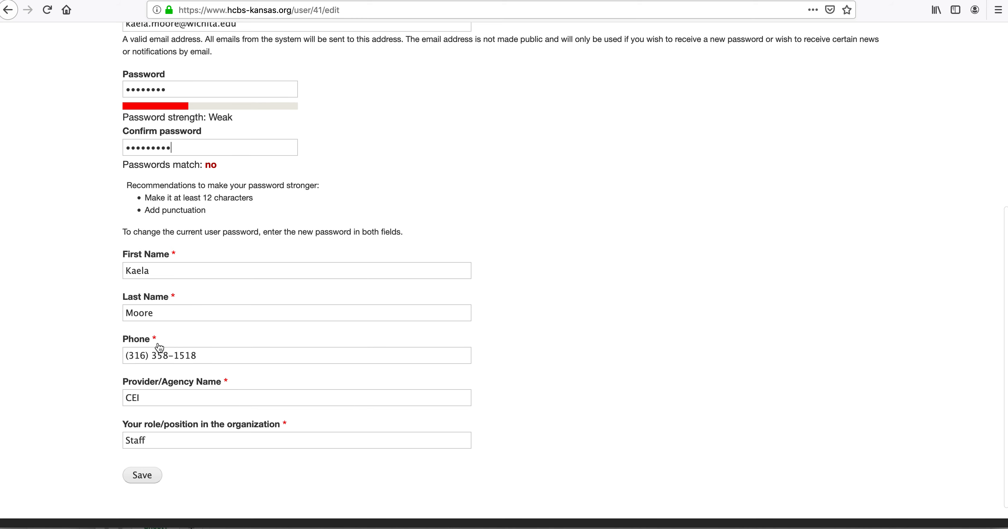
pyautogui.scroll(-1, 162, 375)
pyautogui.click(142, 446)
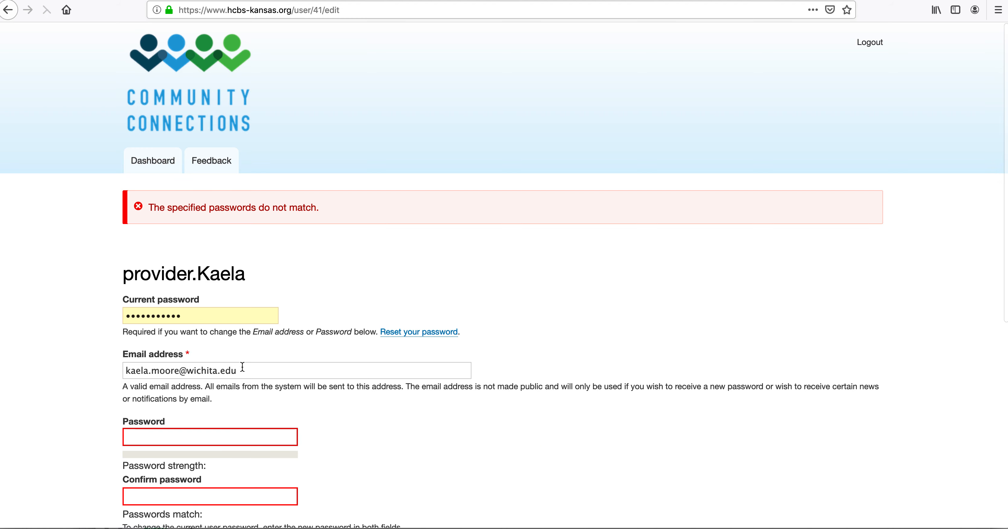
# Step: After the mismatch, re-enter a matching new password in both fields, save, and keep the browser's stored login
pyautogui.scroll(-4, 243, 367)
pyautogui.click(215, 302)
pyautogui.write('Password1')
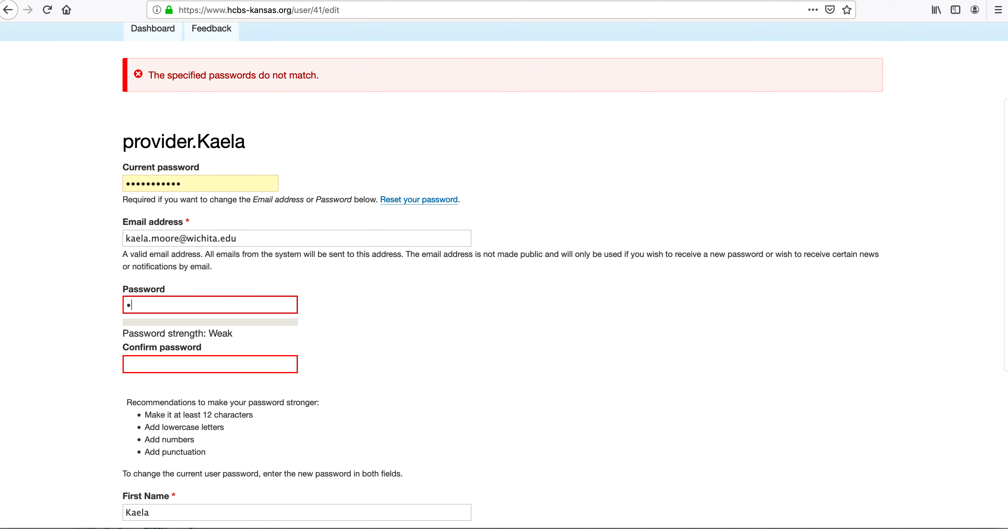
pyautogui.press('Tab')
pyautogui.write('•••••ord1')
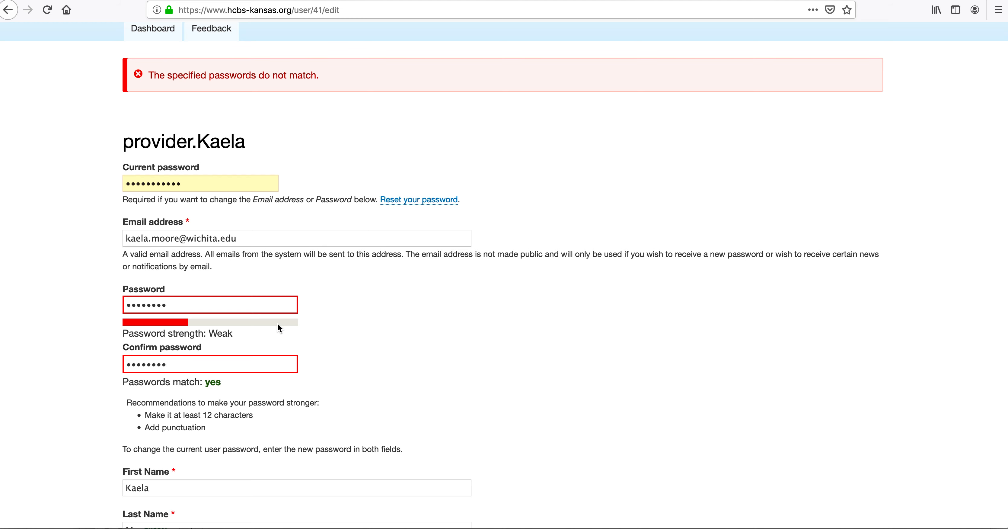
pyautogui.scroll(-6, 278, 324)
pyautogui.click(146, 447)
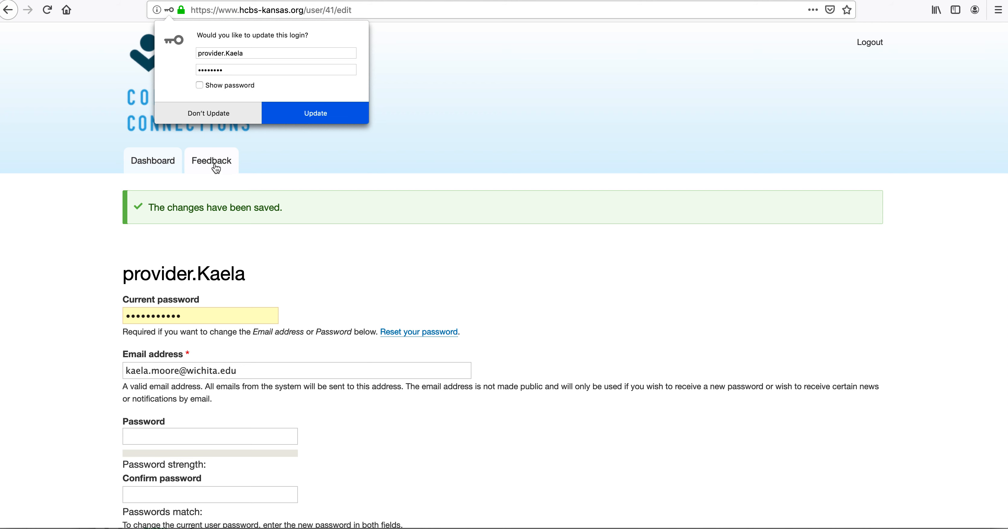
pyautogui.click(221, 114)
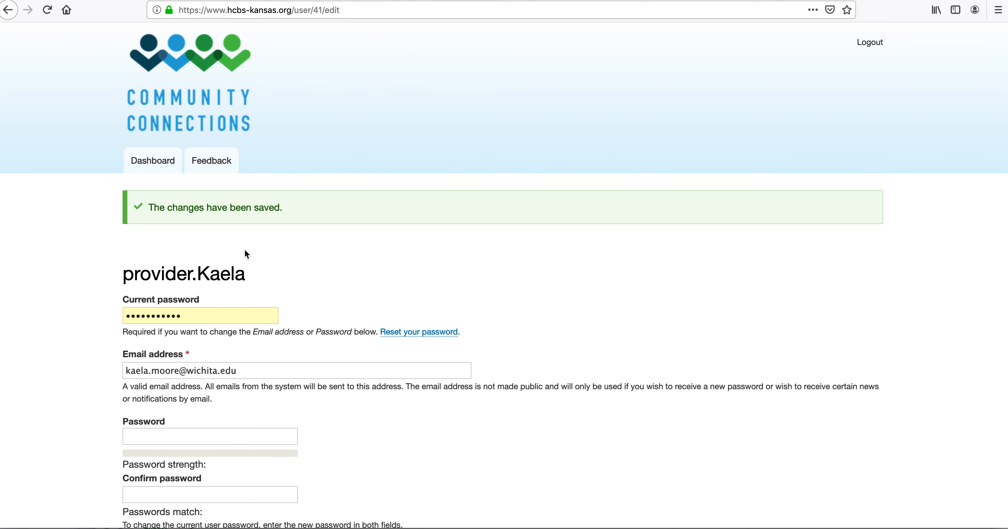
# Step: Open the Provider Dashboard and review the partially completed site Test and the sites remaining
pyautogui.click(153, 161)
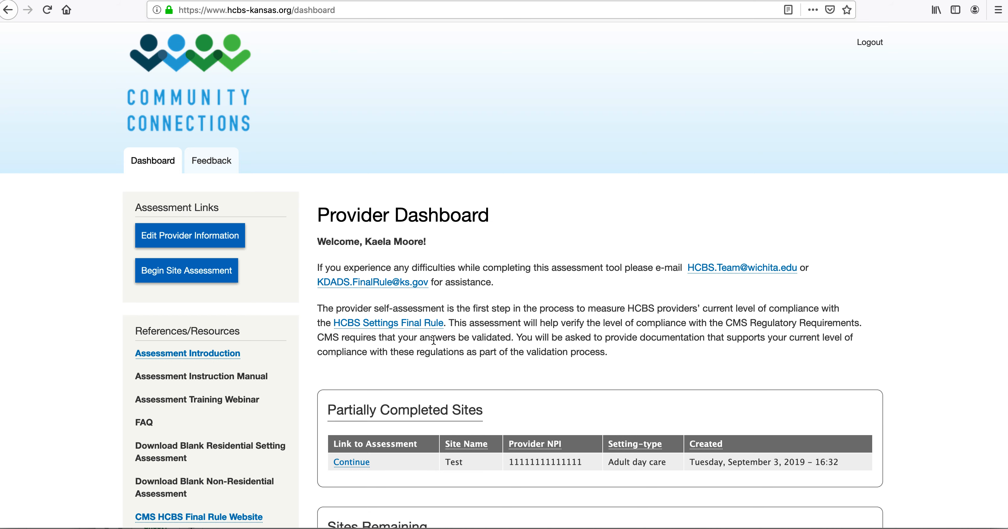
pyautogui.scroll(-2, 540, 419)
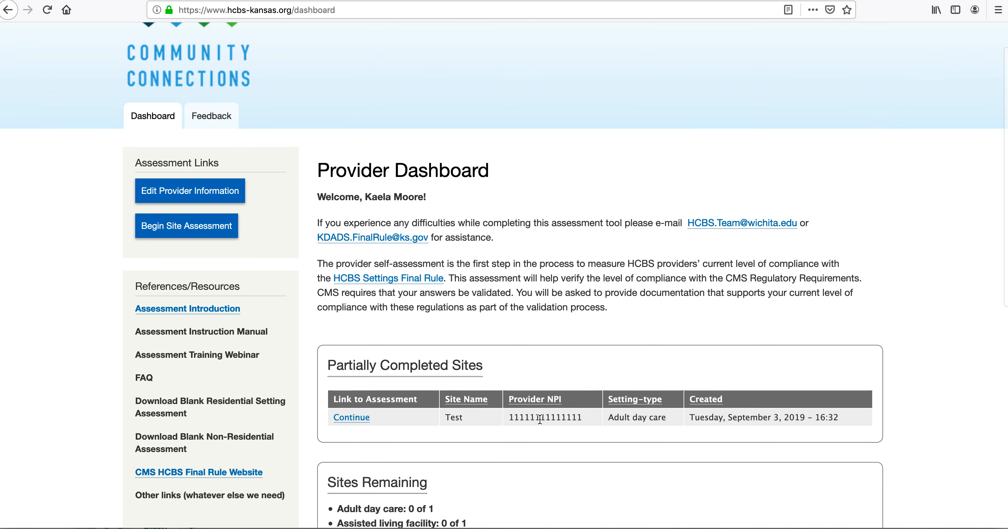
pyautogui.scroll(2, 540, 418)
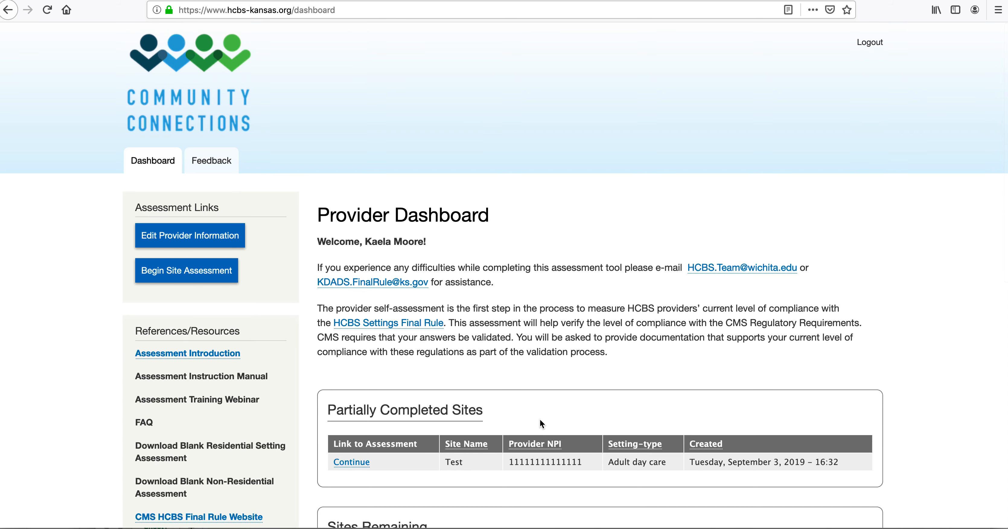
# Step: Open the provider information form, review its counts of 1 site per setting type, and save it
pyautogui.click(186, 237)
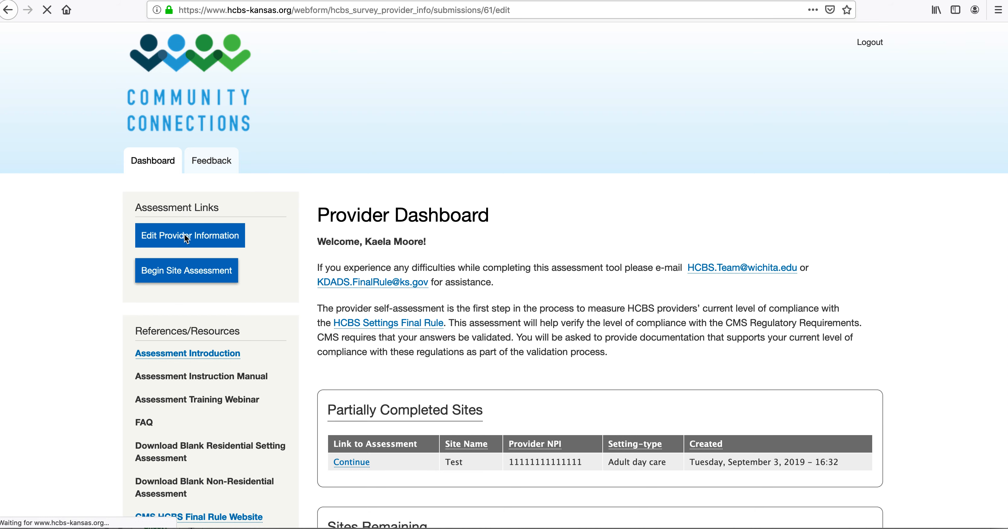
pyautogui.scroll(-6, 714, 332)
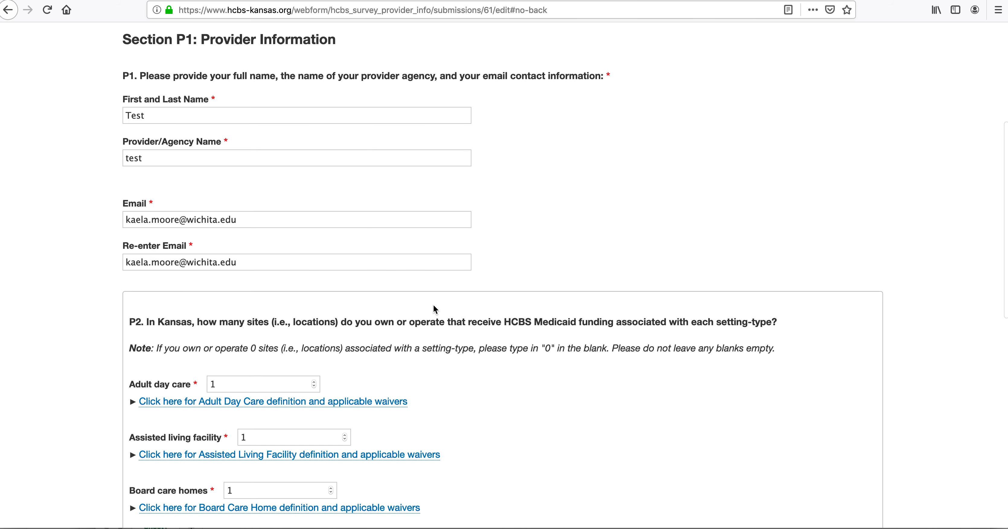
pyautogui.scroll(-3, 435, 309)
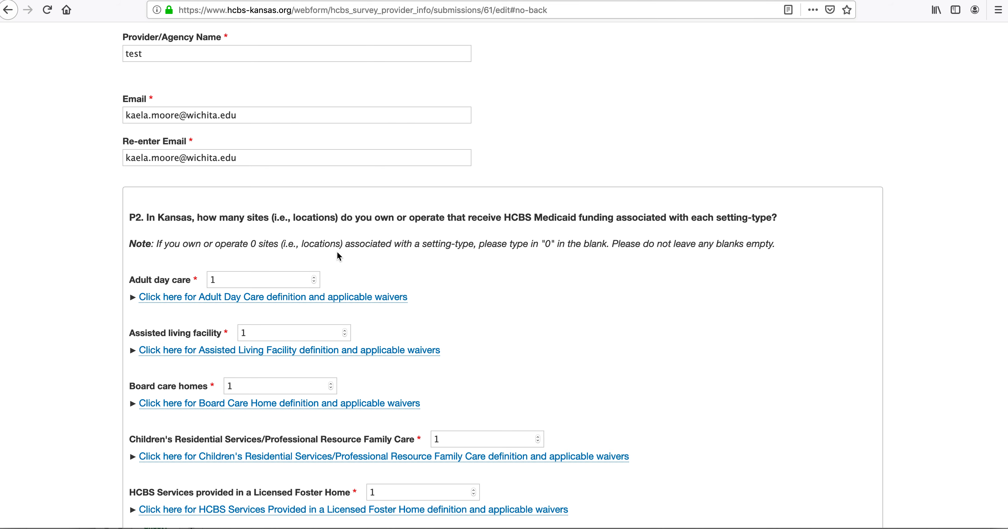
pyautogui.scroll(-5, 339, 256)
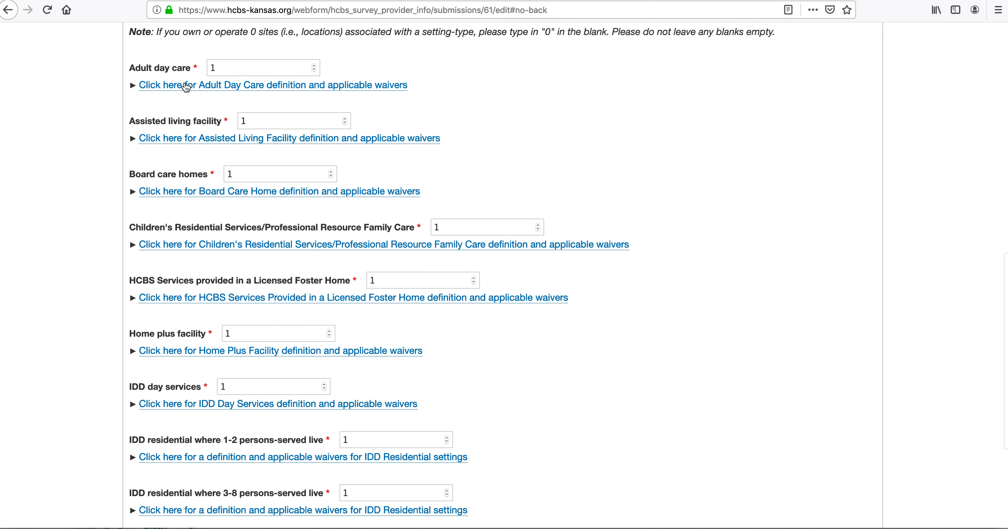
pyautogui.scroll(-2, 186, 185)
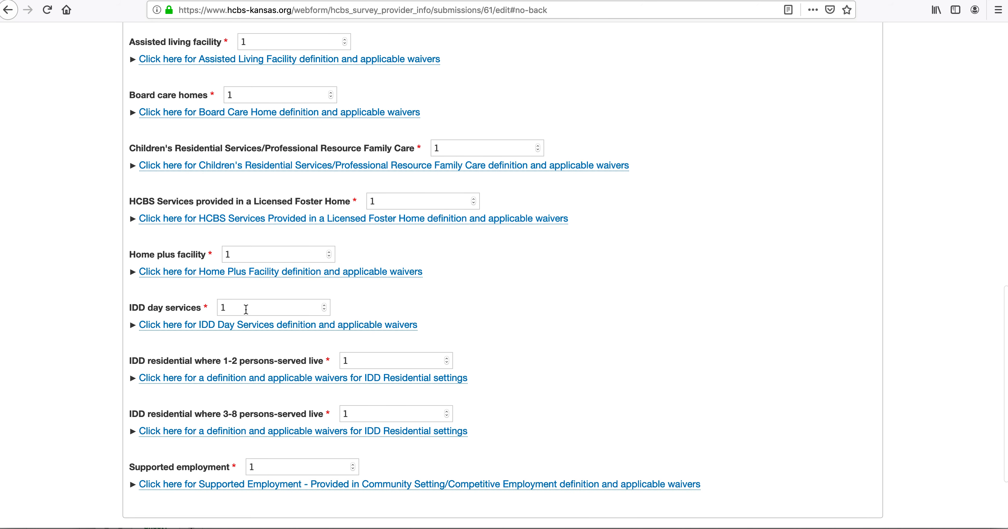
pyautogui.scroll(-2, 246, 309)
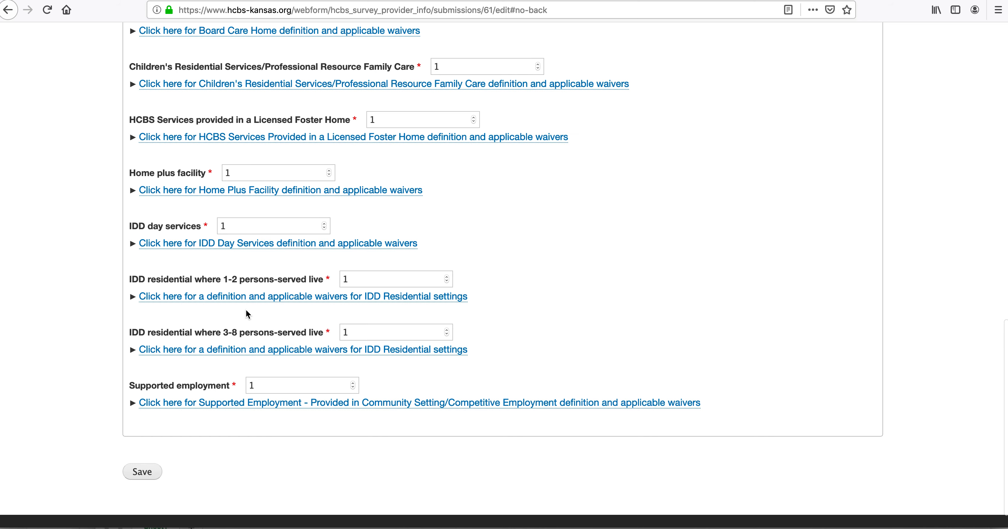
pyautogui.scroll(4, 209, 396)
pyautogui.scroll(4, 209, 397)
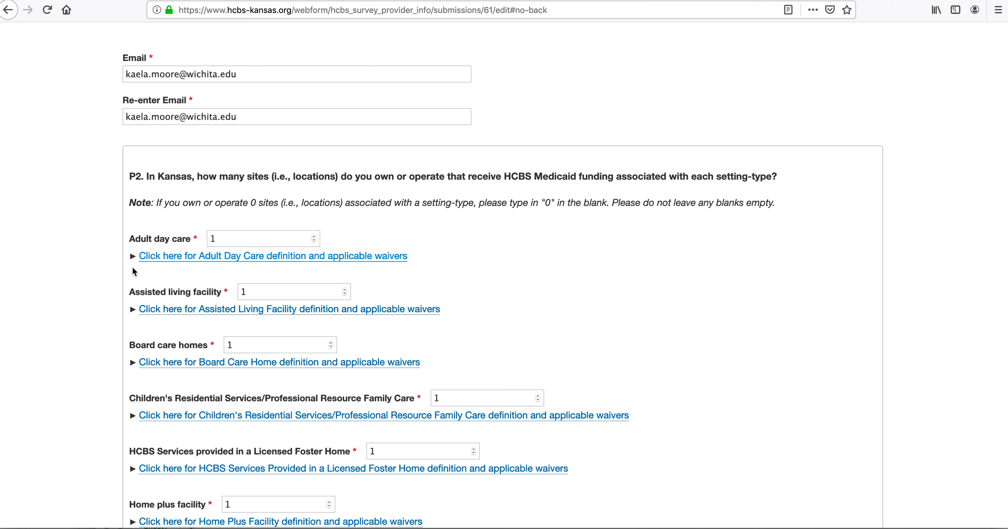
pyautogui.scroll(-7, 98, 305)
pyautogui.scroll(-2, 98, 304)
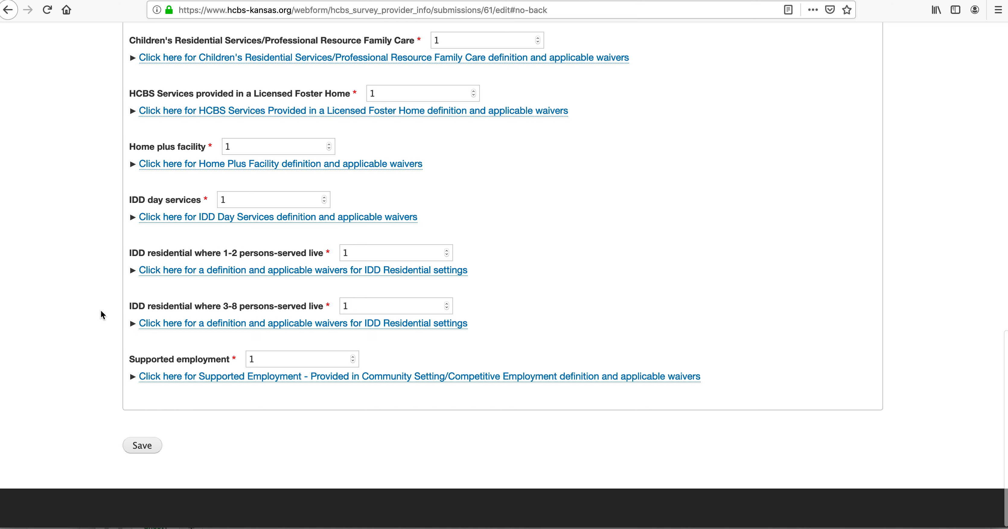
pyautogui.click(143, 441)
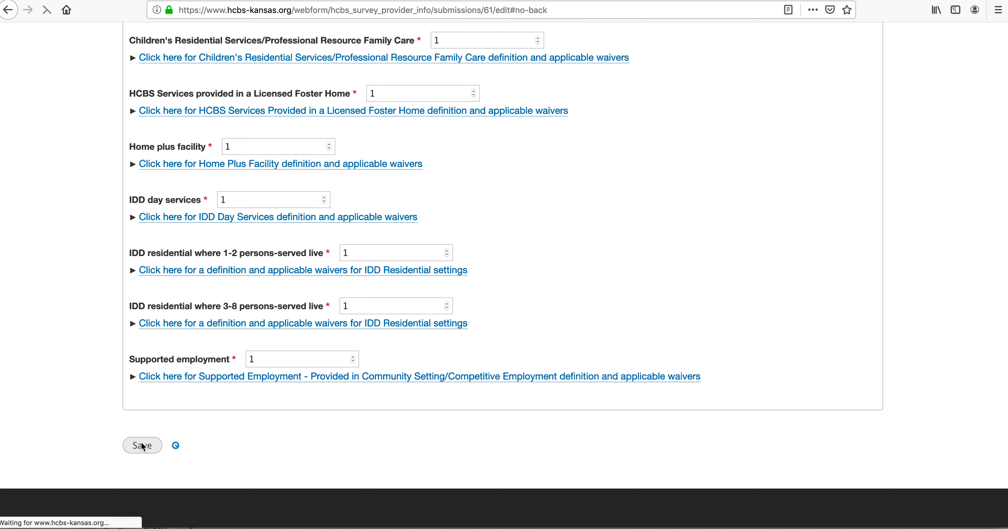
pyautogui.scroll(-5, 415, 418)
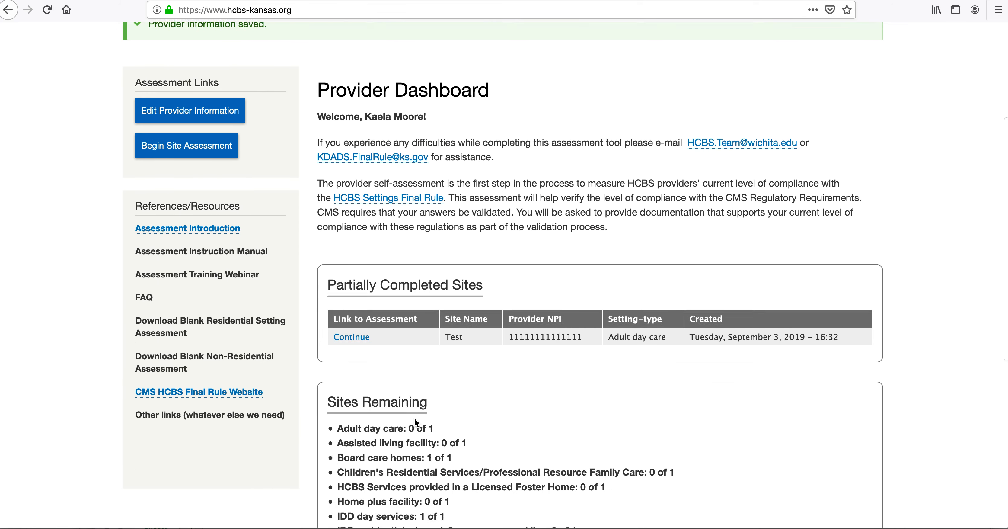
pyautogui.scroll(-3, 415, 418)
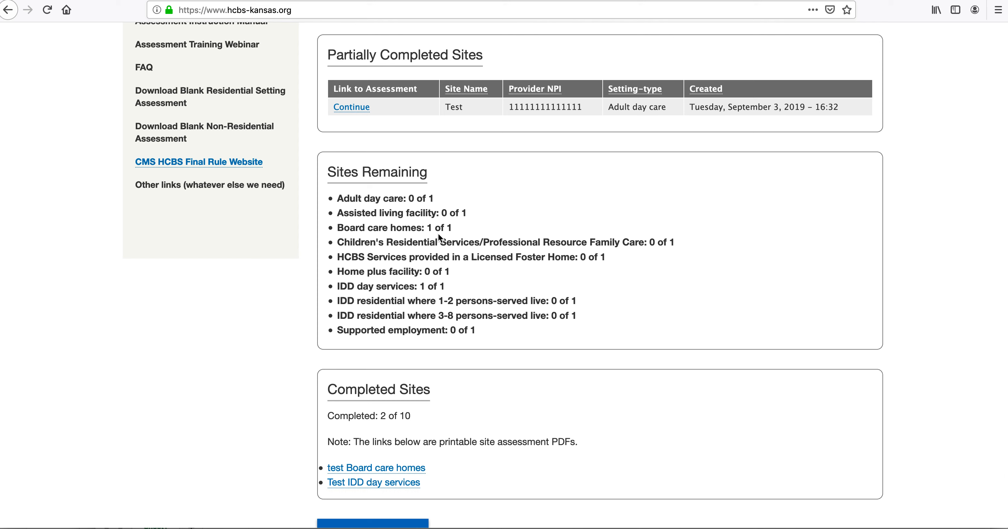
pyautogui.moveTo(458, 227); pyautogui.dragTo(332, 232)
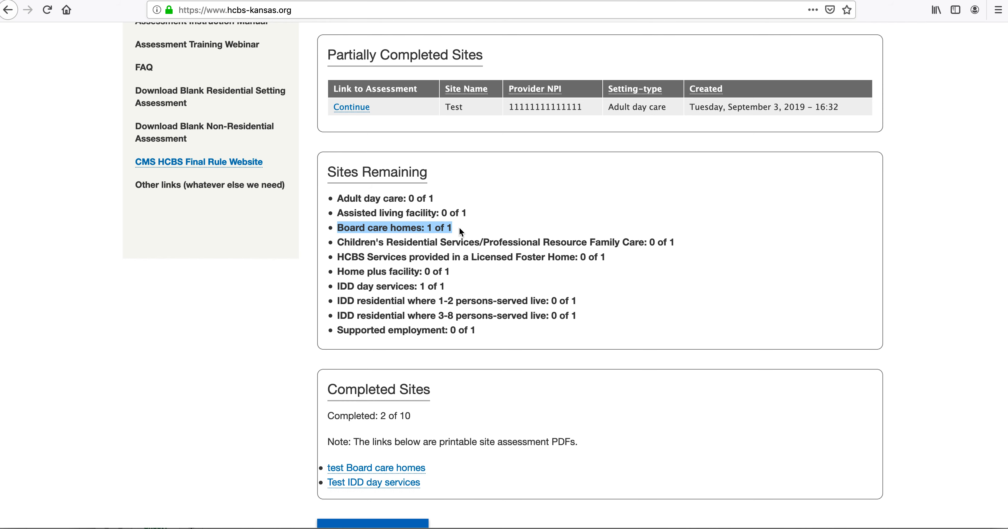
pyautogui.scroll(2, 447, 247)
pyautogui.scroll(-3, 456, 263)
pyautogui.click(495, 136)
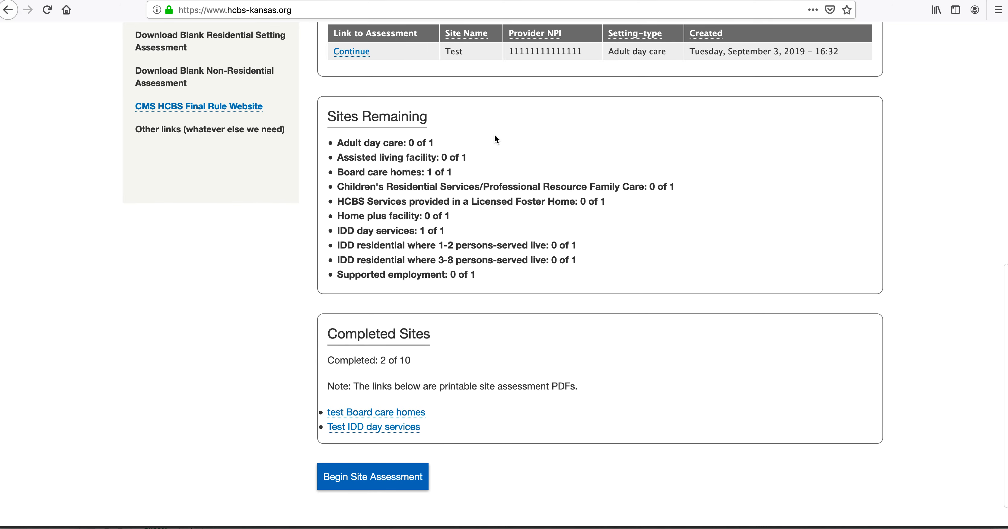
pyautogui.scroll(-2, 445, 216)
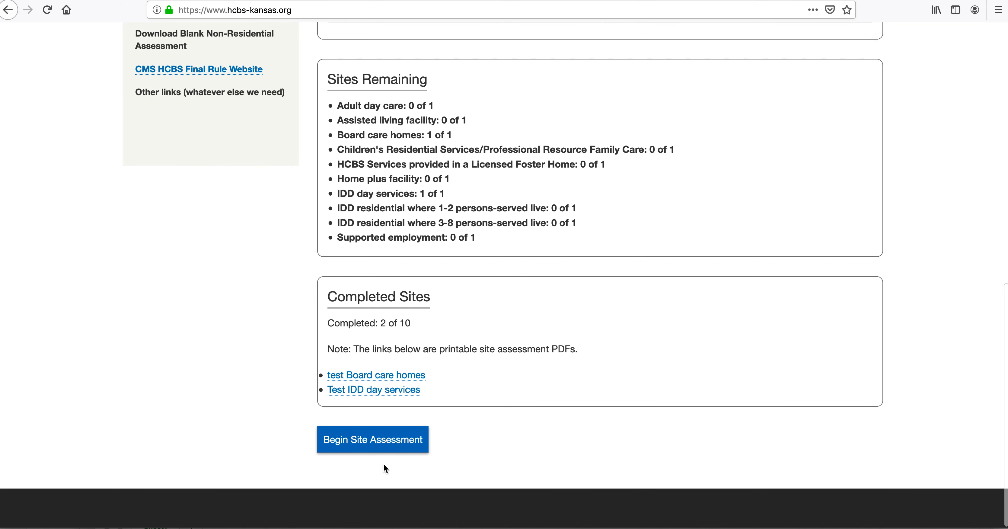
pyautogui.scroll(9, 417, 437)
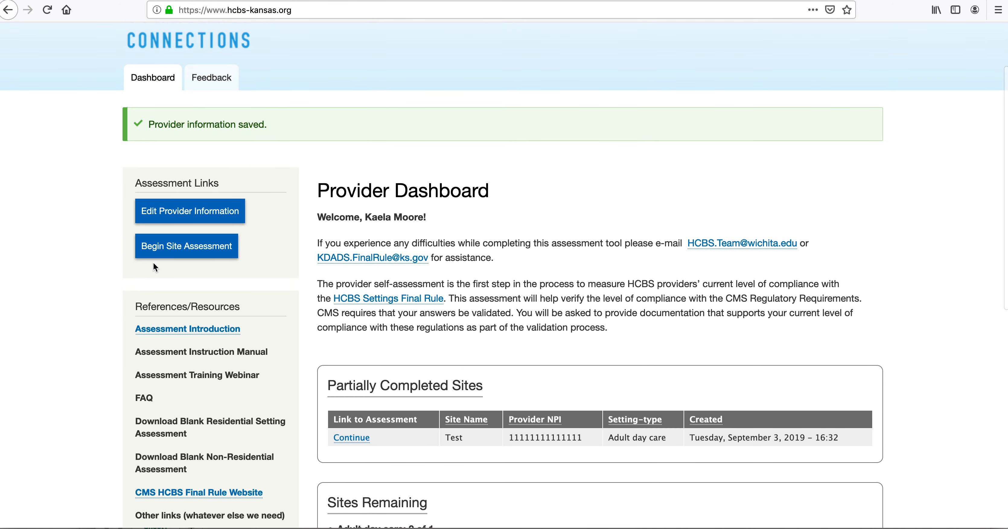
# Step: Begin a new Site Self-Assessment 2019 and tick the questions-reviewed, training-completed and documentation-obtained checkboxes
pyautogui.click(220, 252)
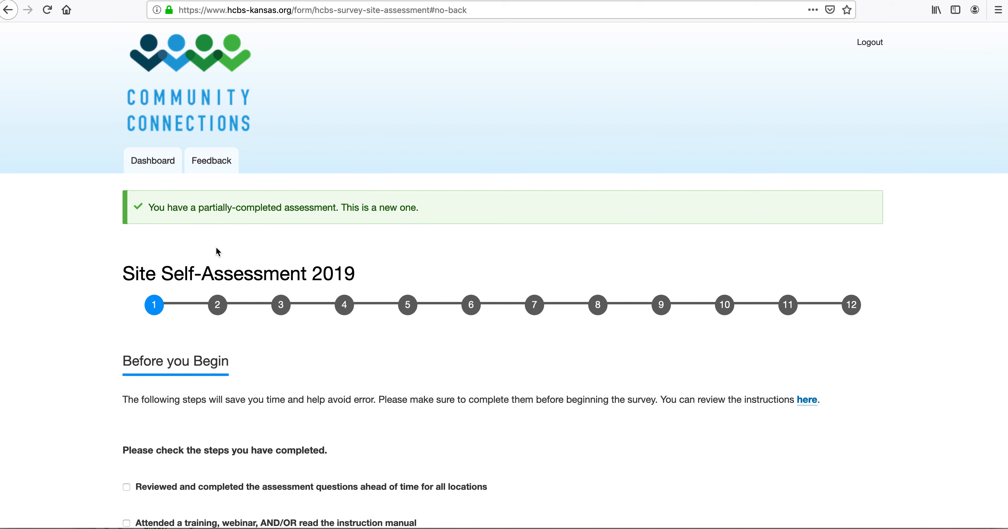
pyautogui.scroll(-5, 403, 358)
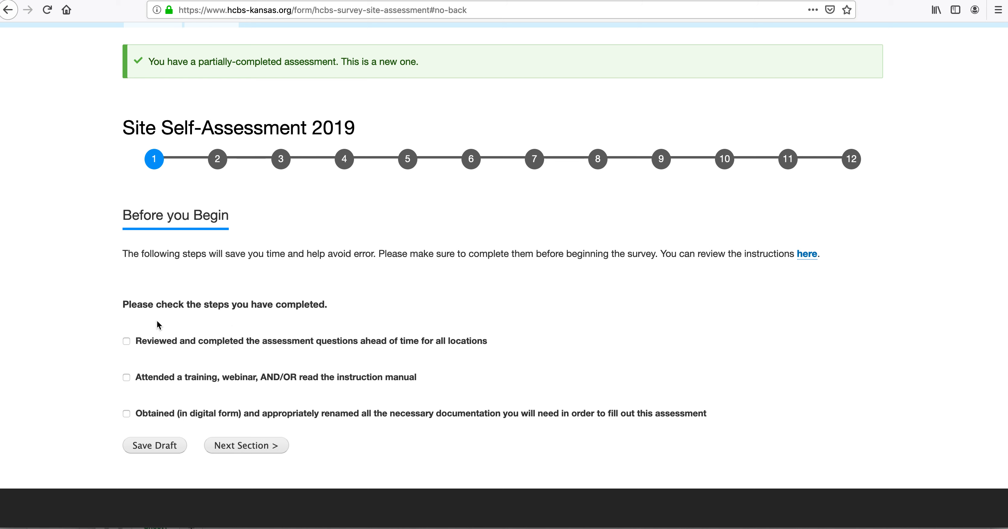
pyautogui.click(126, 342)
pyautogui.click(127, 378)
pyautogui.click(126, 416)
# Step: In the Site Information section, enter site name 'Test' in A1 and the provider NPI in A2
pyautogui.click(260, 448)
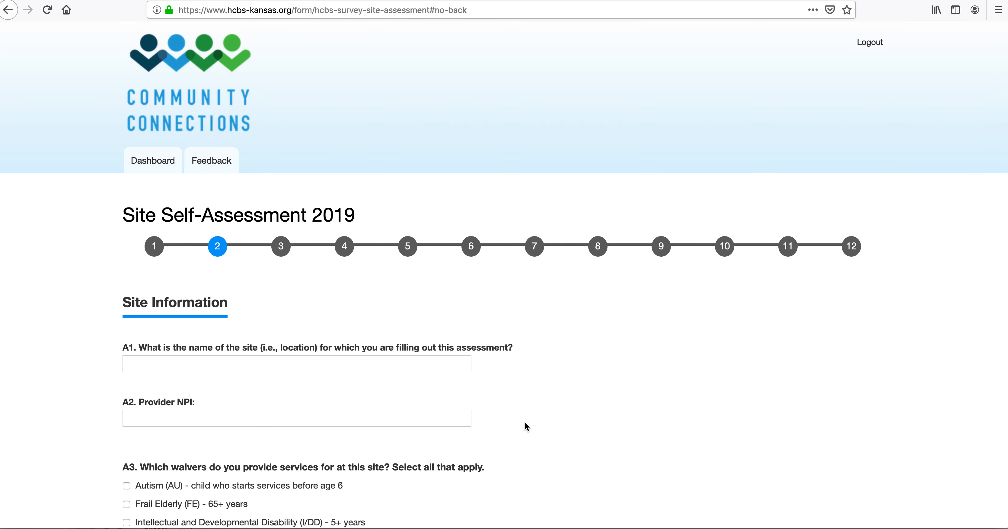
pyautogui.scroll(-2, 526, 426)
pyautogui.scroll(-5, 524, 422)
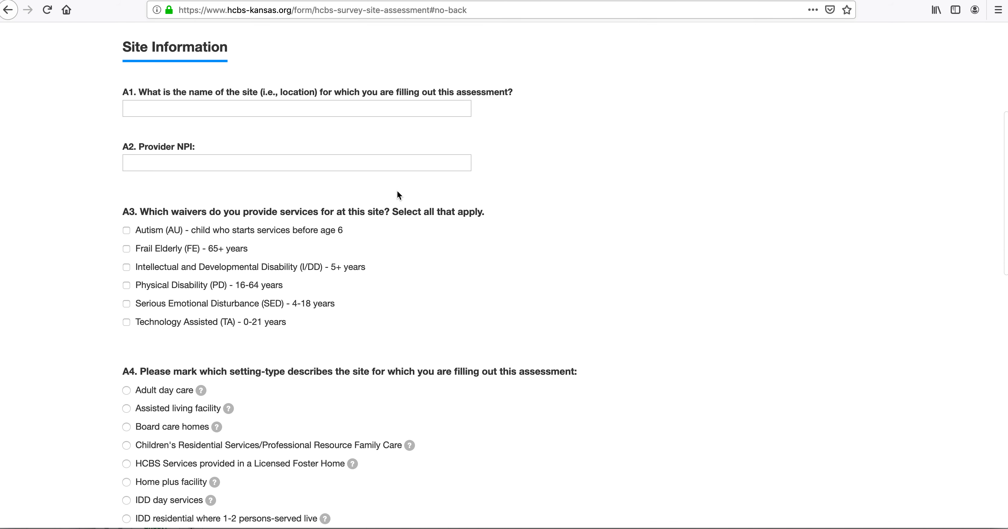
pyautogui.click(325, 107)
pyautogui.write('est')
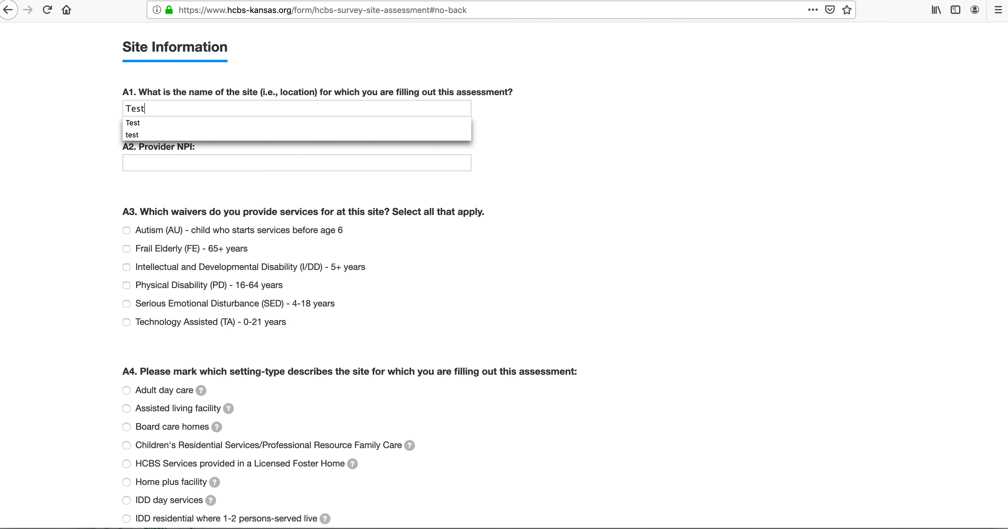
pyautogui.click(524, 164)
pyautogui.click(283, 160)
pyautogui.write('12121212121')
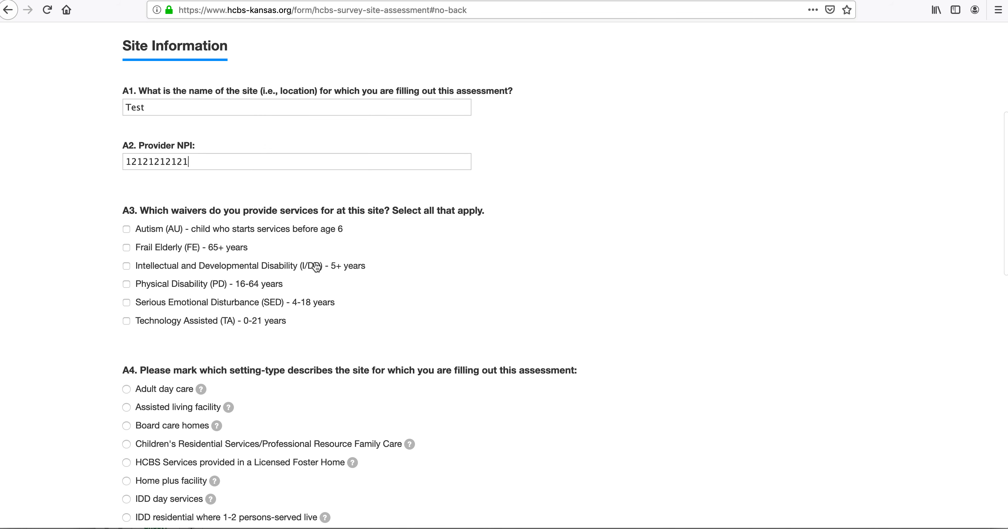
pyautogui.scroll(-5, 315, 266)
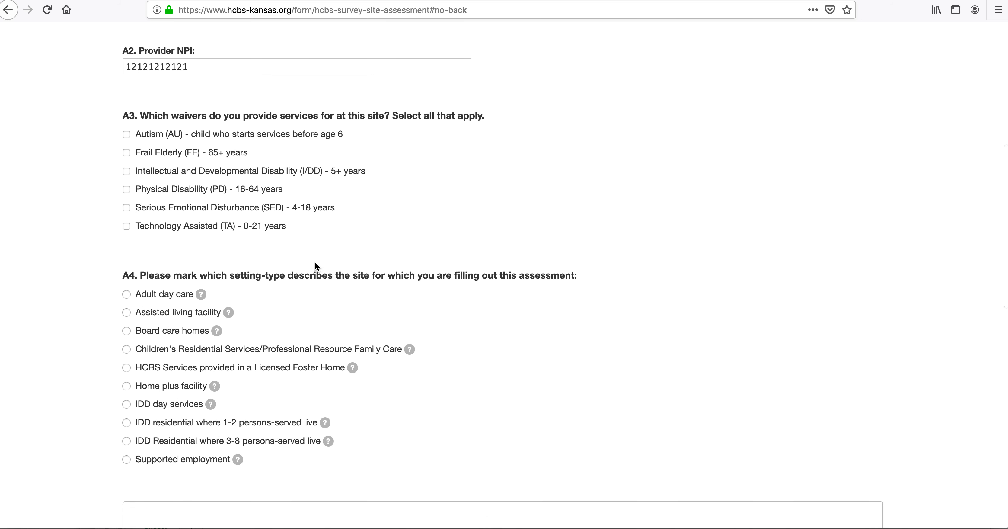
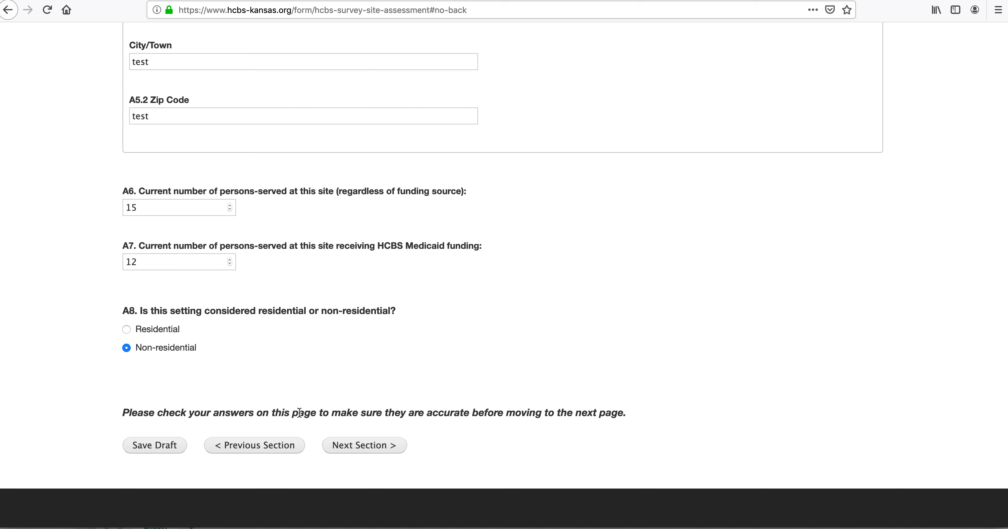
# Step: Leave Section A with 15 persons served, 12 on HCBS Medicaid and non-residential setting, and go to the next section
pyautogui.click(354, 449)
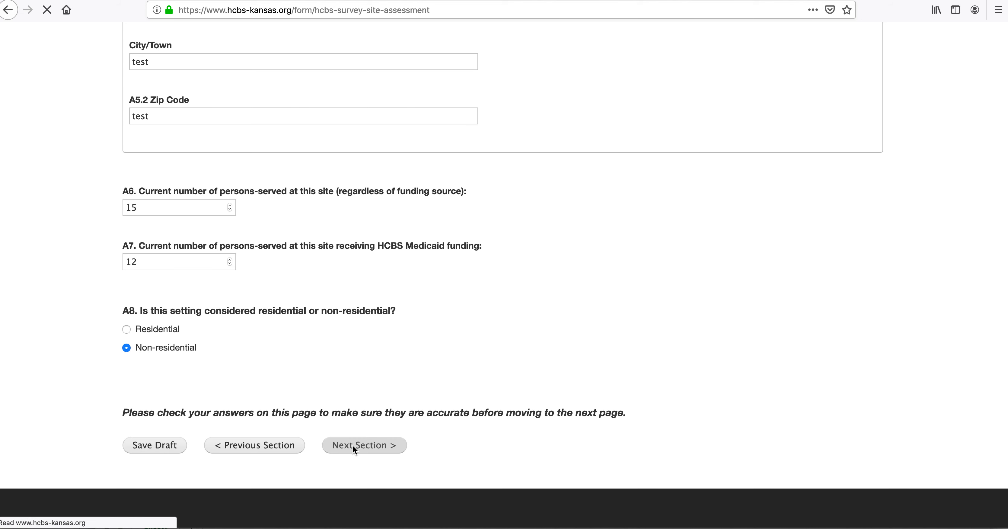
# Step: Upload FINAL Residential and Non-Residential Provider Survey Questions for Distribution.docx under B1 Photos of Geographic Locations
pyautogui.scroll(-6, 407, 445)
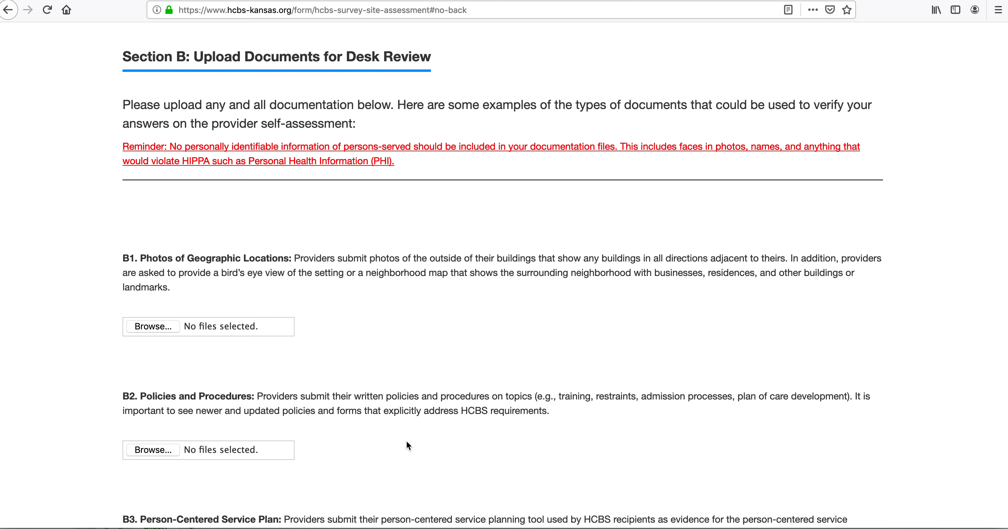
pyautogui.scroll(-5, 407, 444)
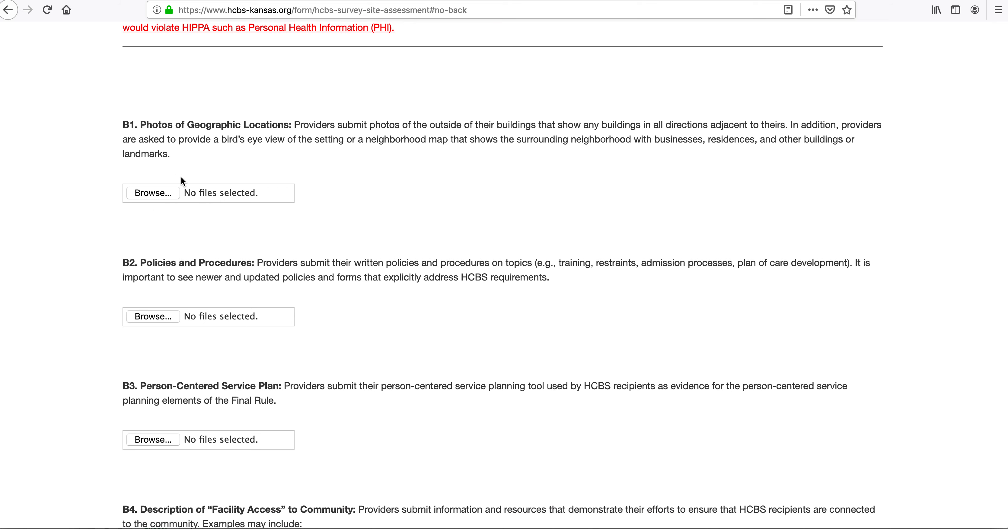
pyautogui.click(153, 197)
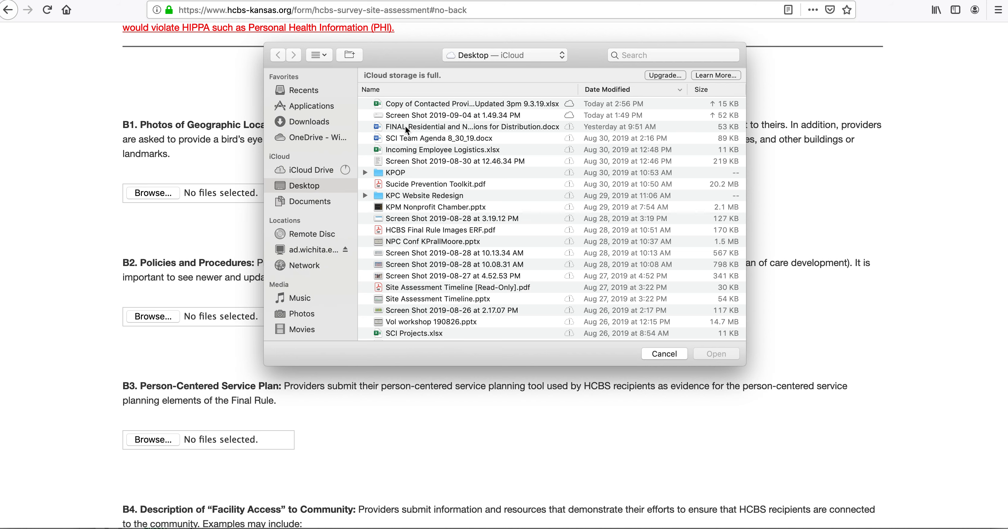
pyautogui.click(407, 127)
pyautogui.click(722, 354)
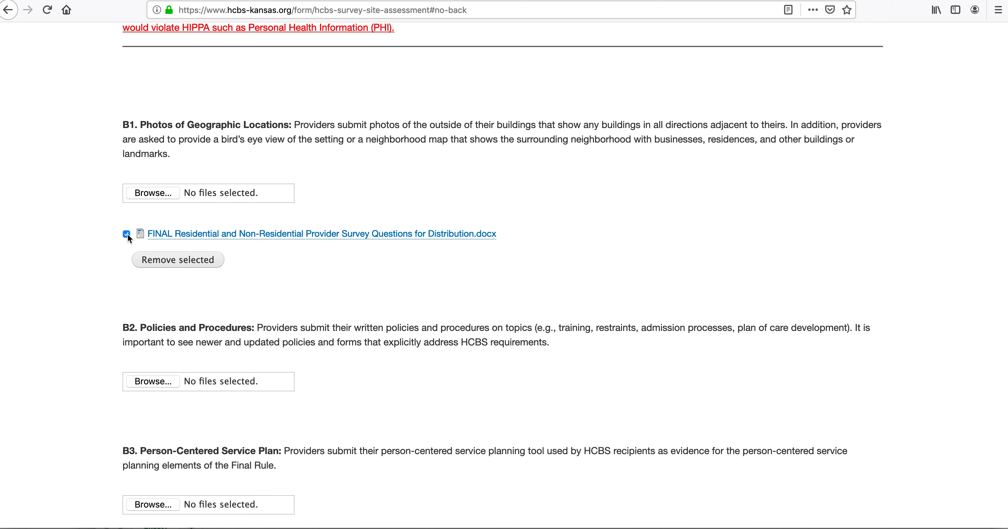
# Step: Upload the same FINAL survey-questions docx under B5 Consumer or Family Handbooks
pyautogui.scroll(-10, 106, 275)
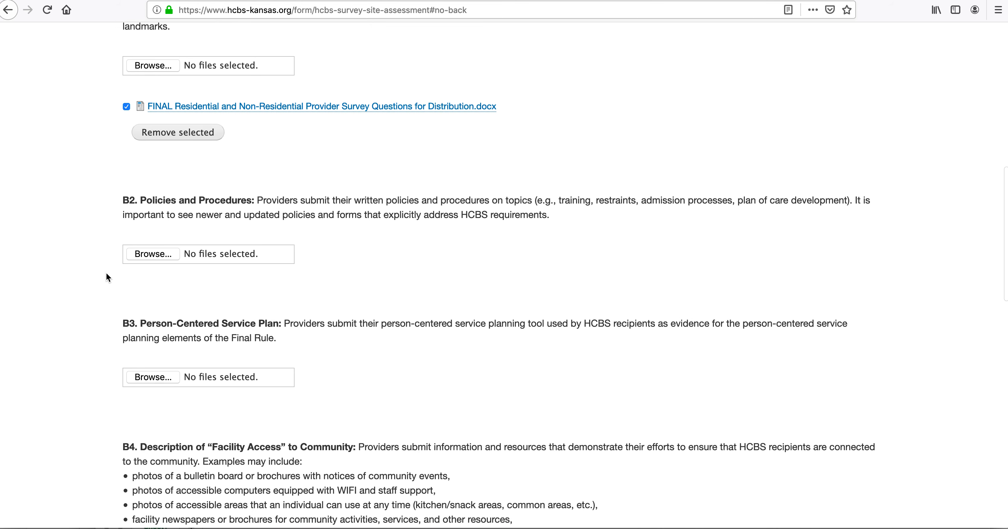
pyautogui.scroll(-1, 110, 277)
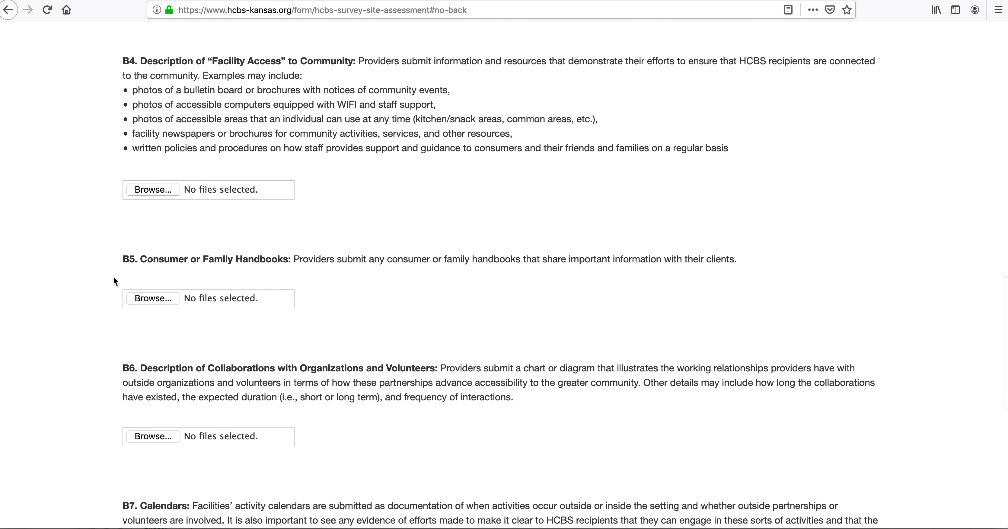
pyautogui.click(163, 300)
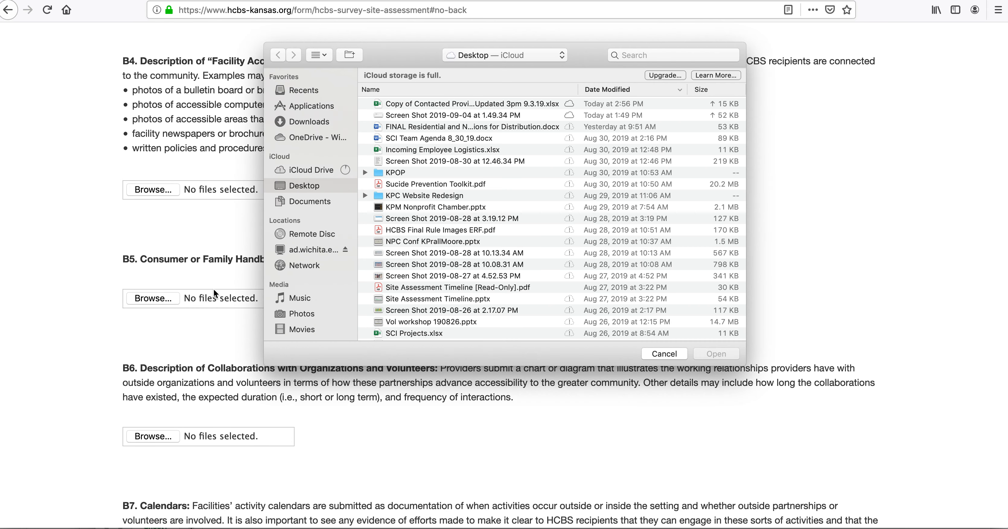
pyautogui.click(439, 128)
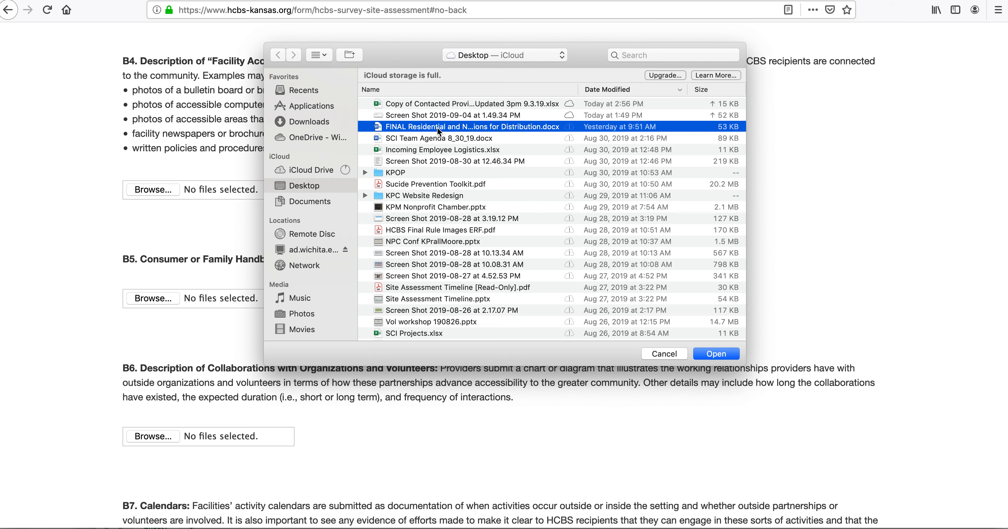
pyautogui.click(728, 357)
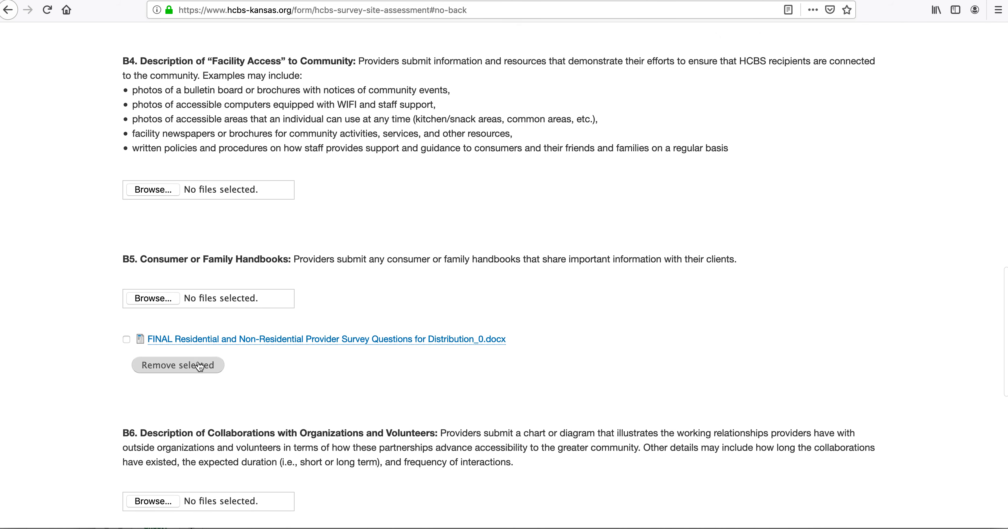
# Step: Save Section B as a draft and continue to Section C
pyautogui.scroll(10, 217, 365)
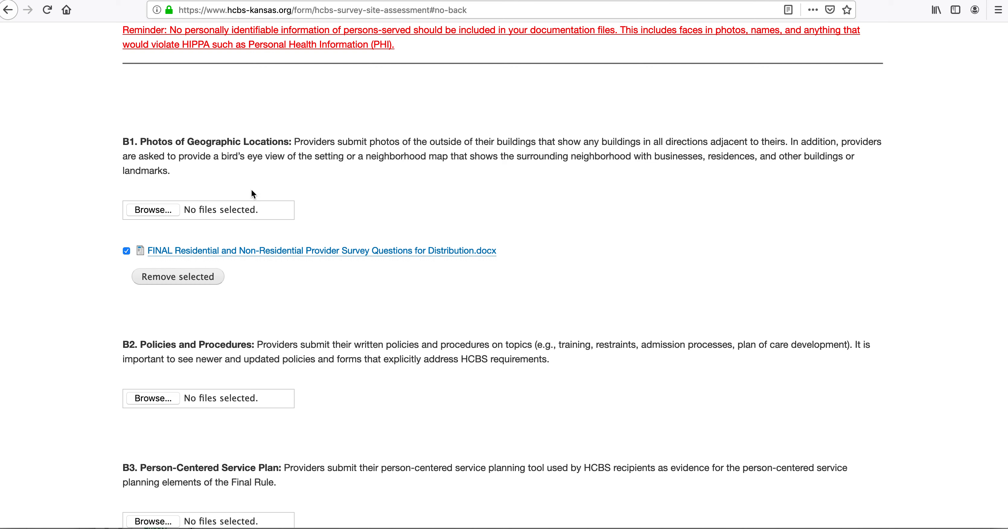
pyautogui.scroll(-10, 321, 250)
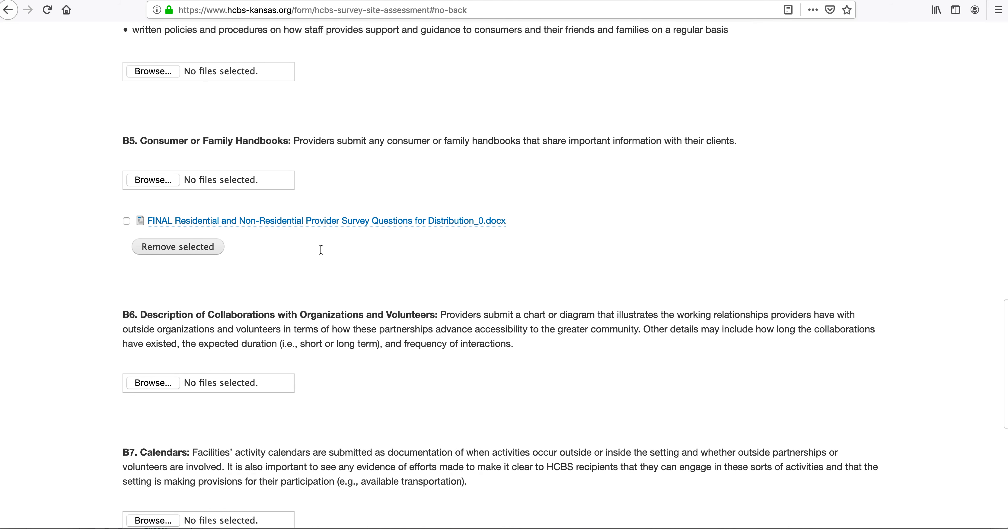
pyautogui.scroll(-8, 321, 250)
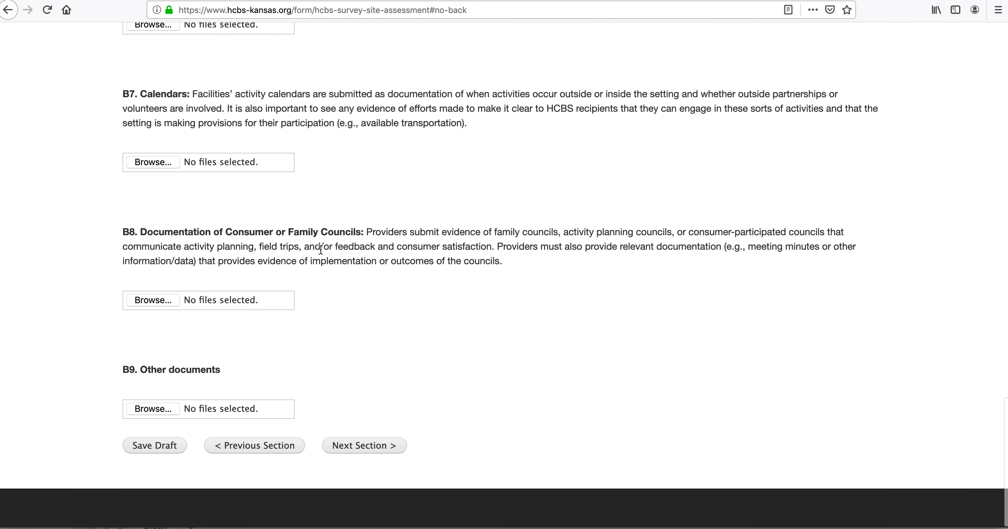
pyautogui.click(166, 446)
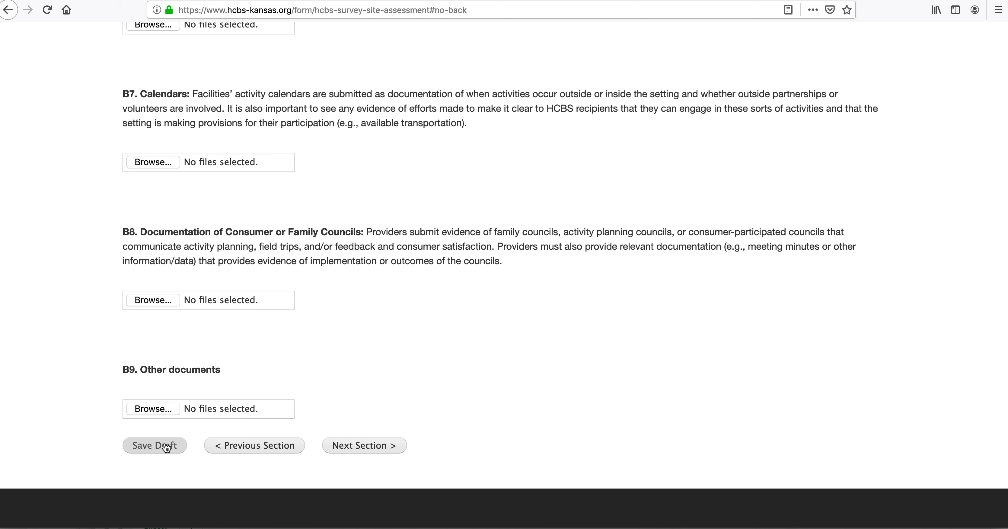
pyautogui.click(358, 442)
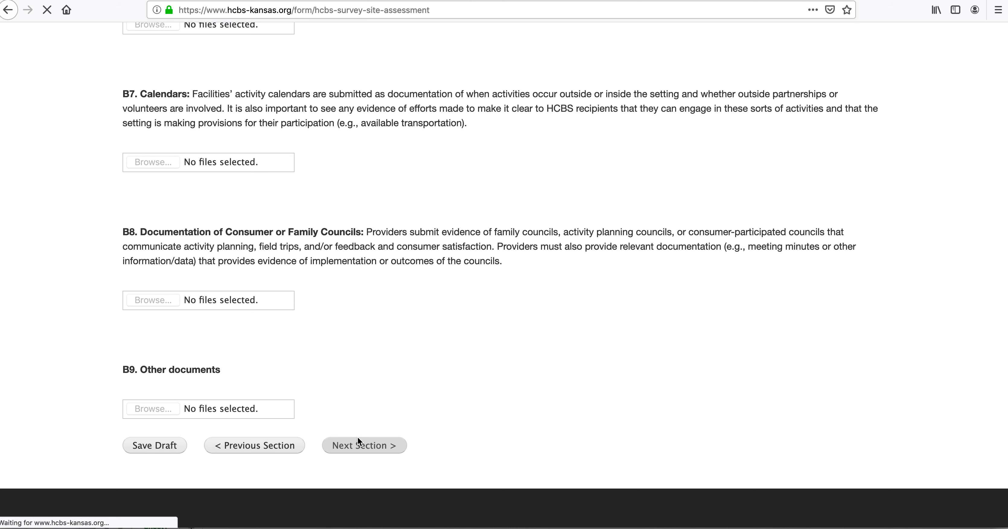
# Step: Answer C1 No and link the FINAL survey-questions docx as its documentation
pyautogui.scroll(-4, 390, 439)
pyautogui.scroll(-2, 389, 439)
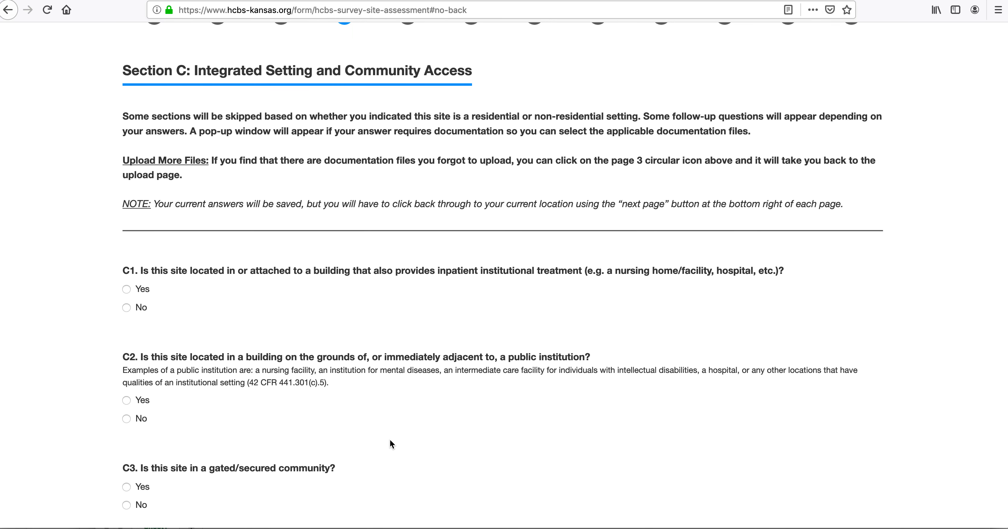
pyautogui.scroll(-4, 322, 374)
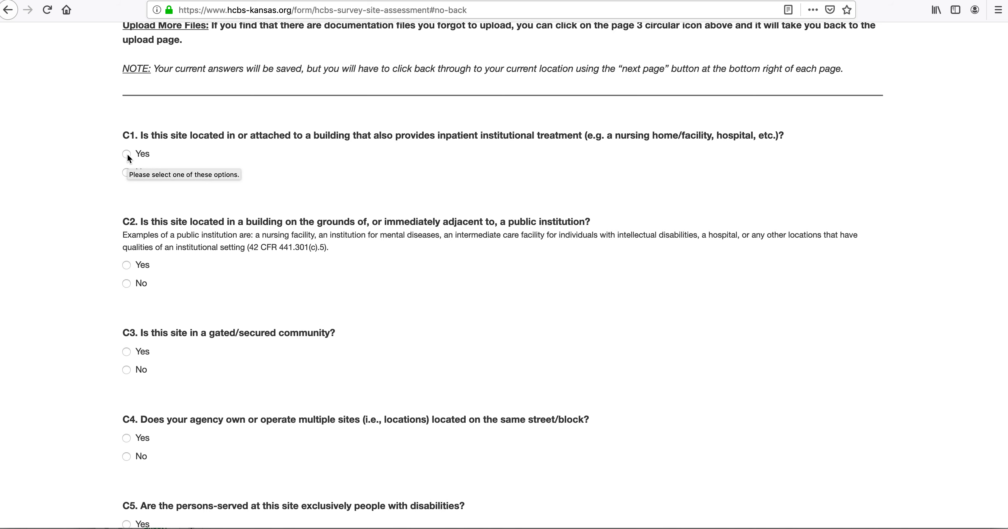
pyautogui.click(126, 172)
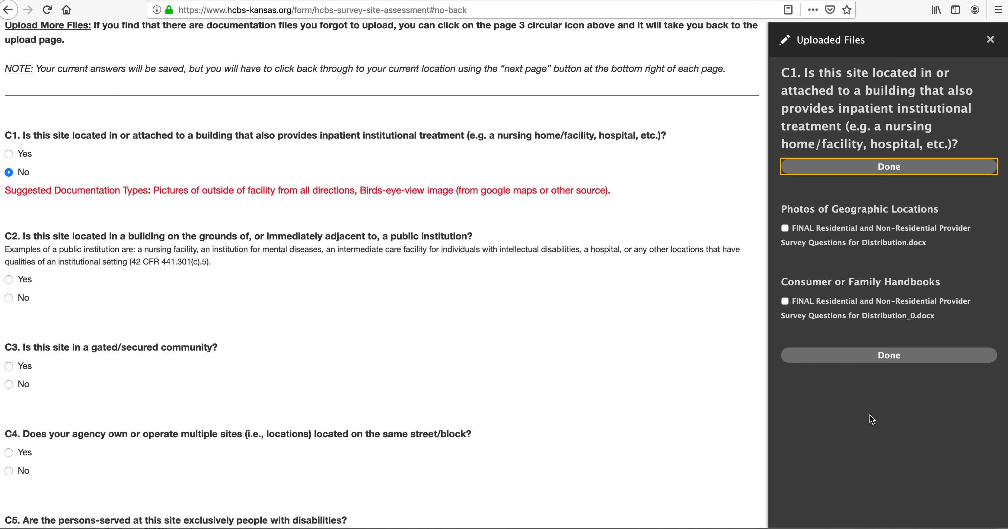
pyautogui.moveTo(780, 209); pyautogui.dragTo(939, 206)
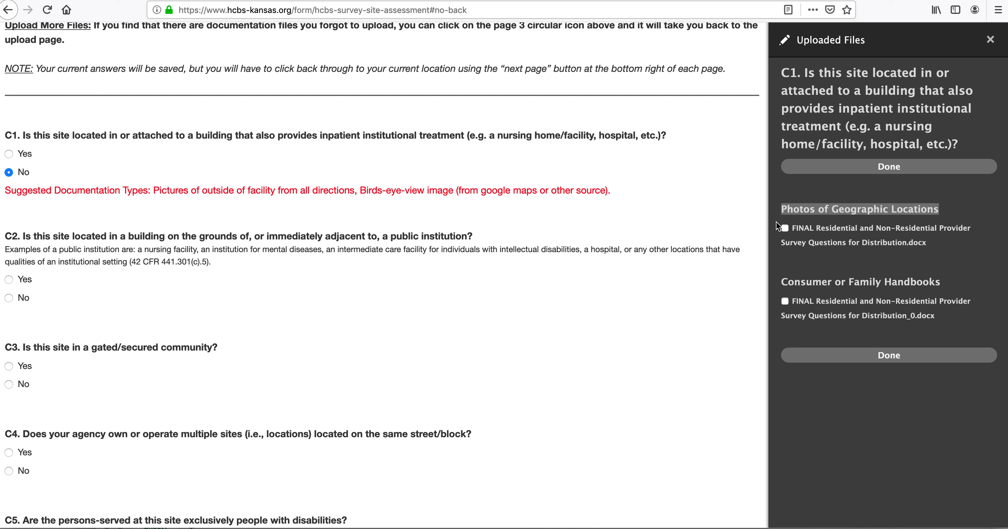
pyautogui.click(850, 164)
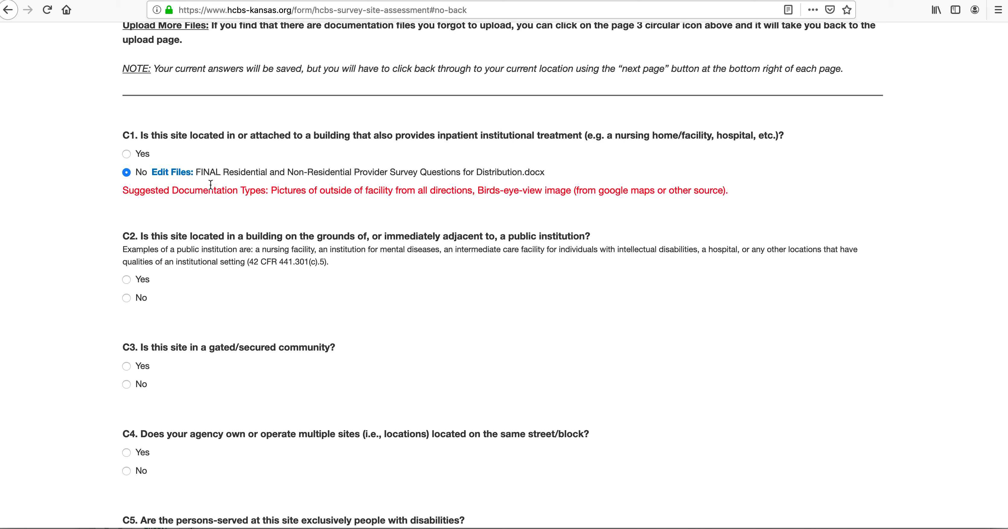
# Step: Change C1's linked documentation from the geographic-photos file to the handbook copy
pyautogui.click(175, 174)
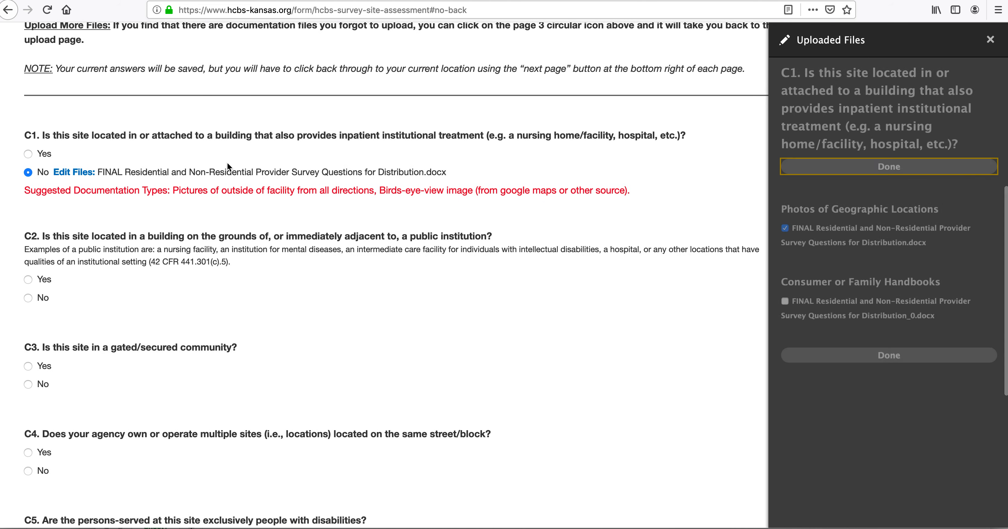
pyautogui.click(785, 229)
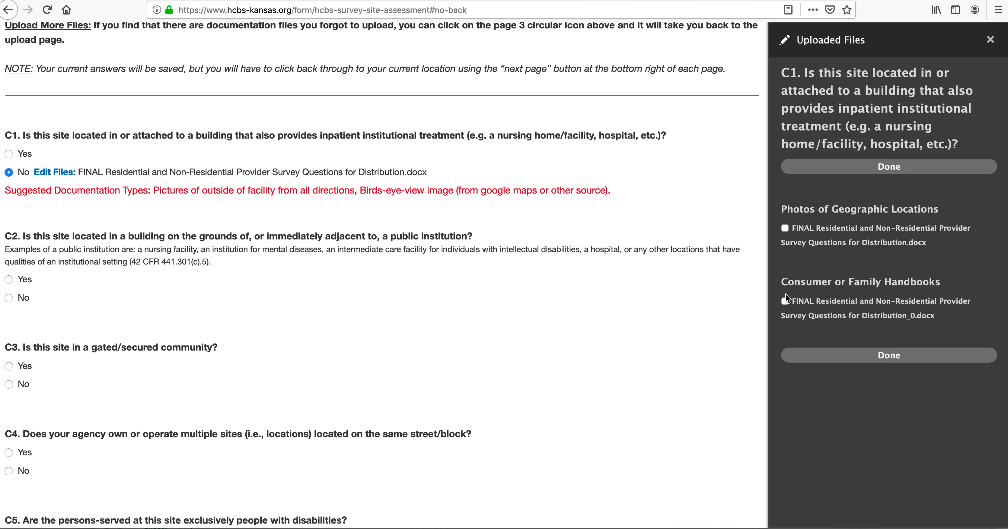
pyautogui.click(817, 354)
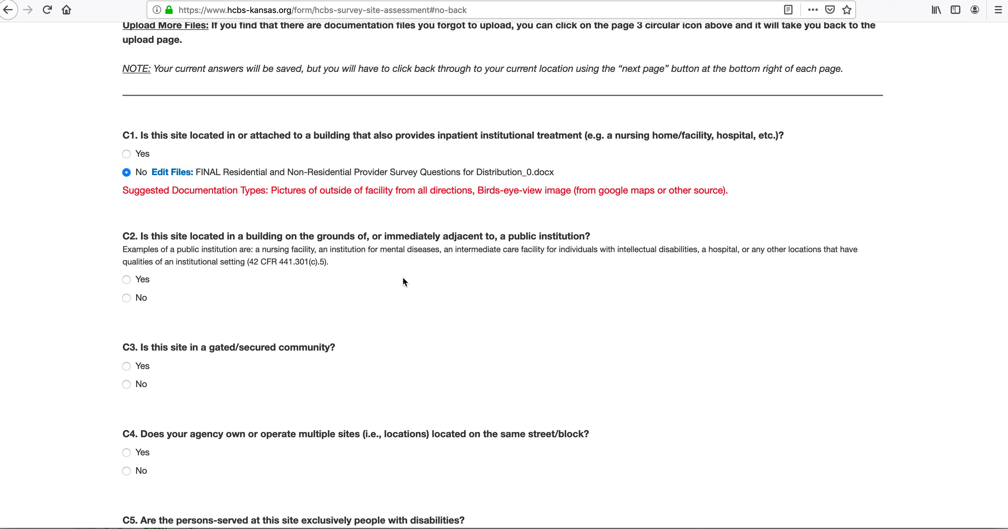
# Step: Answer C2 through C6 Yes, save the draft, and continue to Section D
pyautogui.scroll(-5, 404, 282)
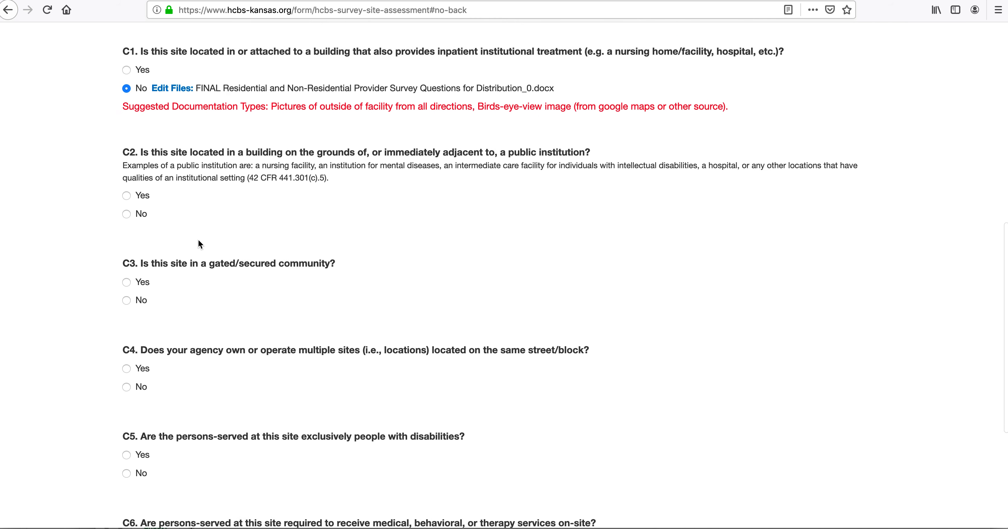
pyautogui.click(128, 135)
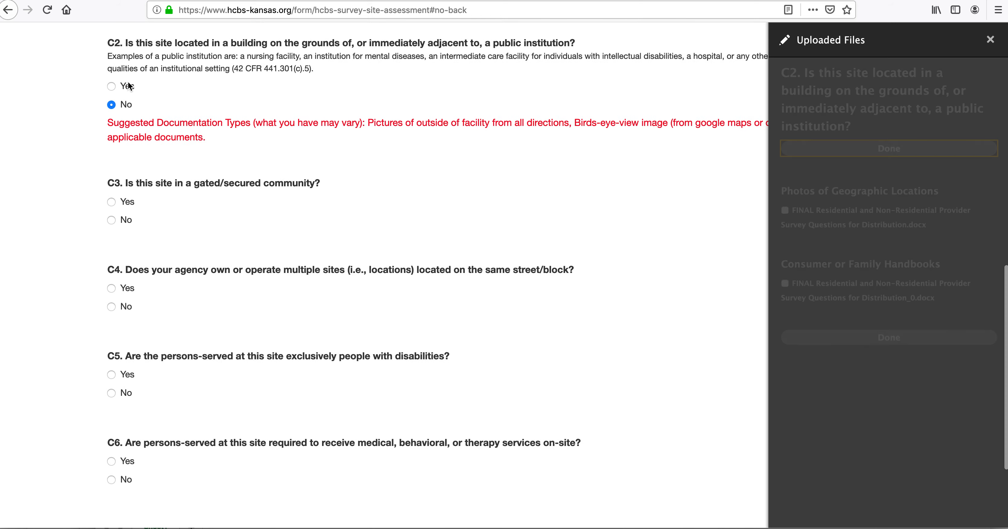
pyautogui.click(9, 86)
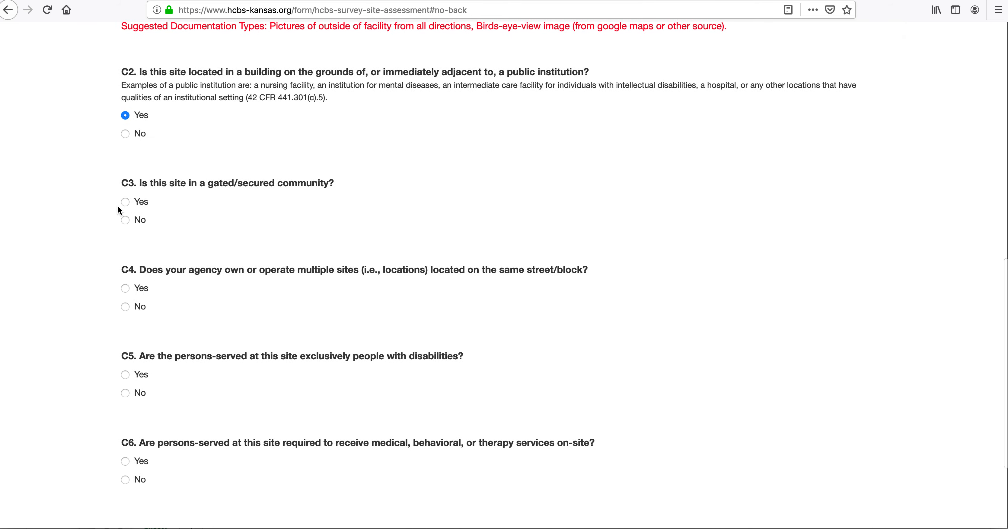
pyautogui.click(126, 288)
pyautogui.scroll(-4, 164, 288)
pyautogui.click(126, 243)
pyautogui.click(127, 328)
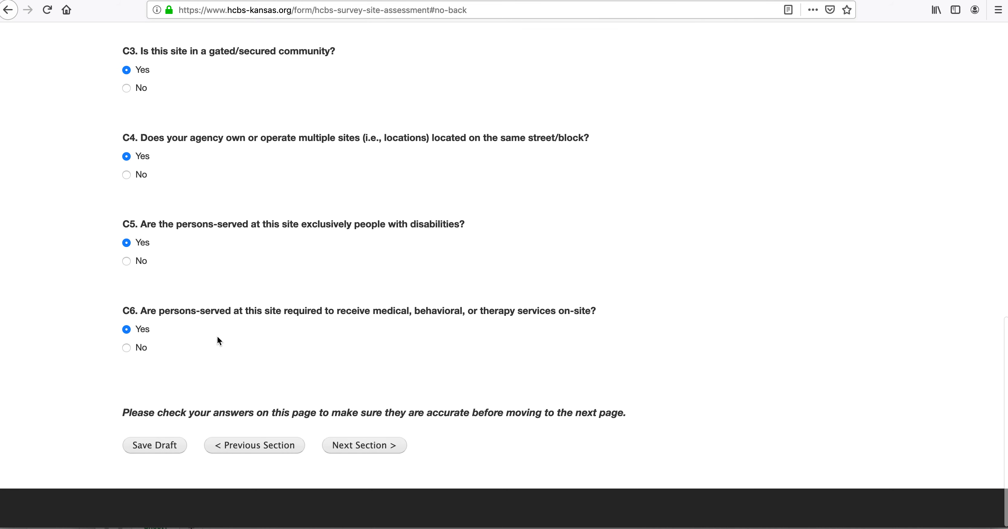
pyautogui.click(172, 450)
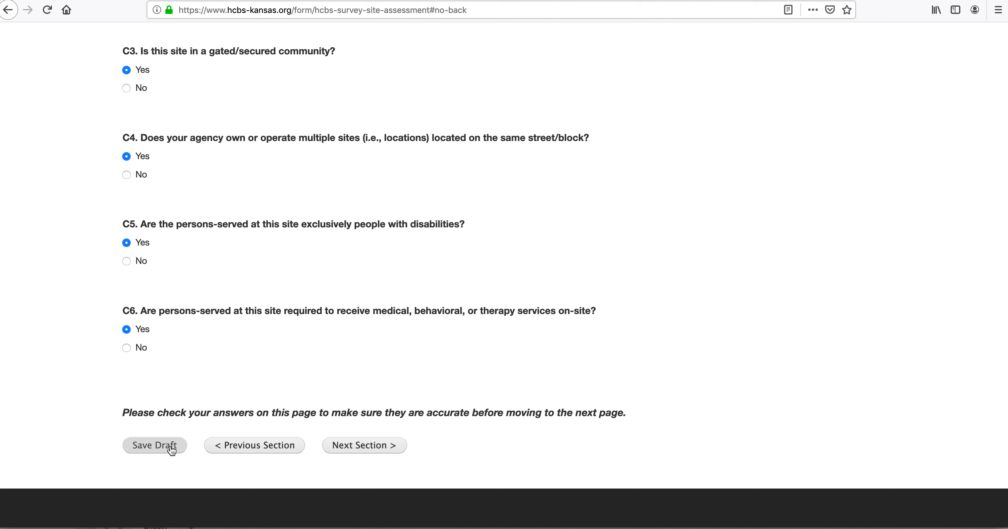
pyautogui.click(368, 449)
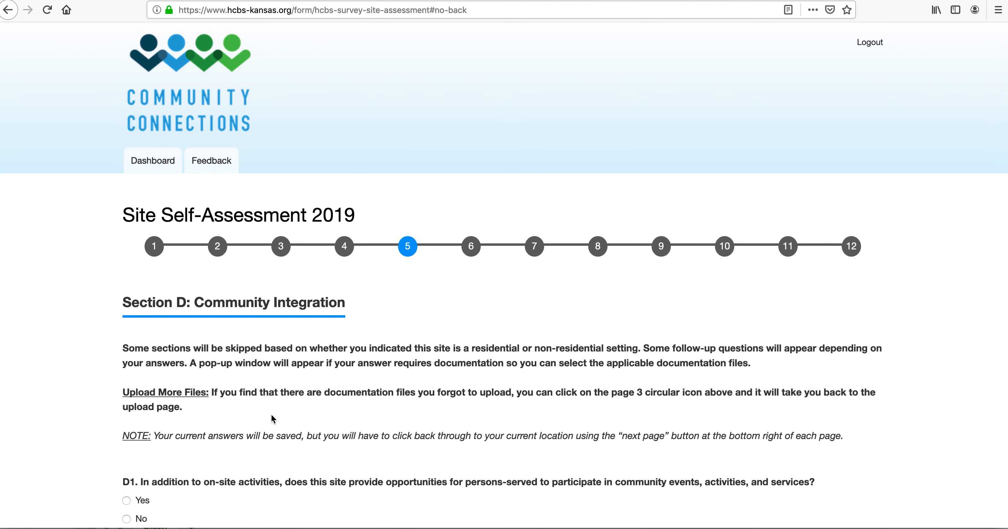
# Step: Answer D1, D2, D3, D4 and D5 Yes and the follow-up D4.1 No
pyautogui.scroll(-9, 272, 415)
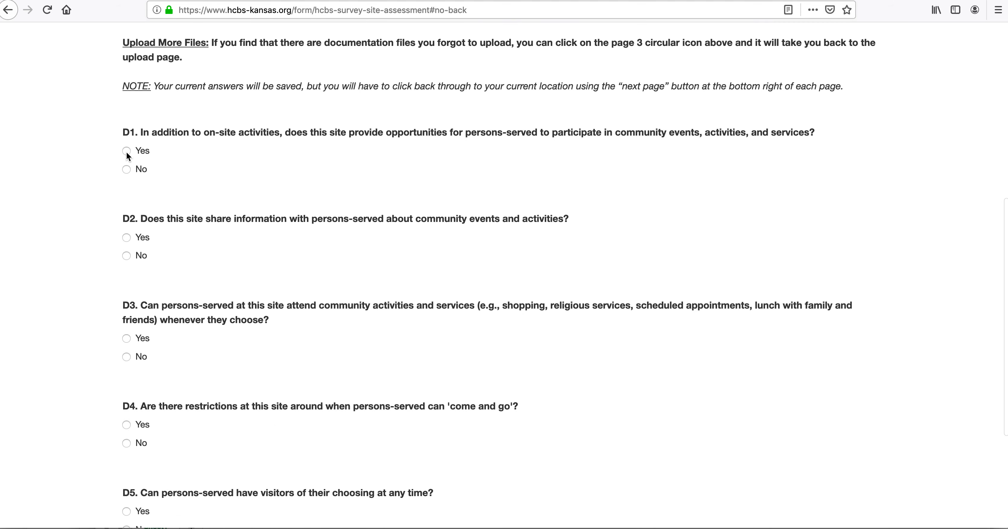
pyautogui.click(127, 152)
pyautogui.click(10, 267)
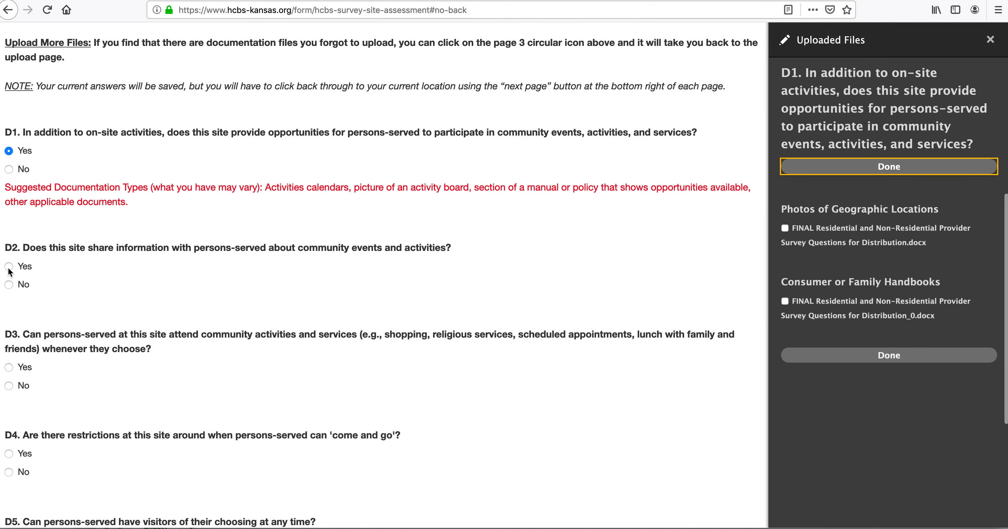
pyautogui.scroll(-5, 59, 282)
pyautogui.click(9, 217)
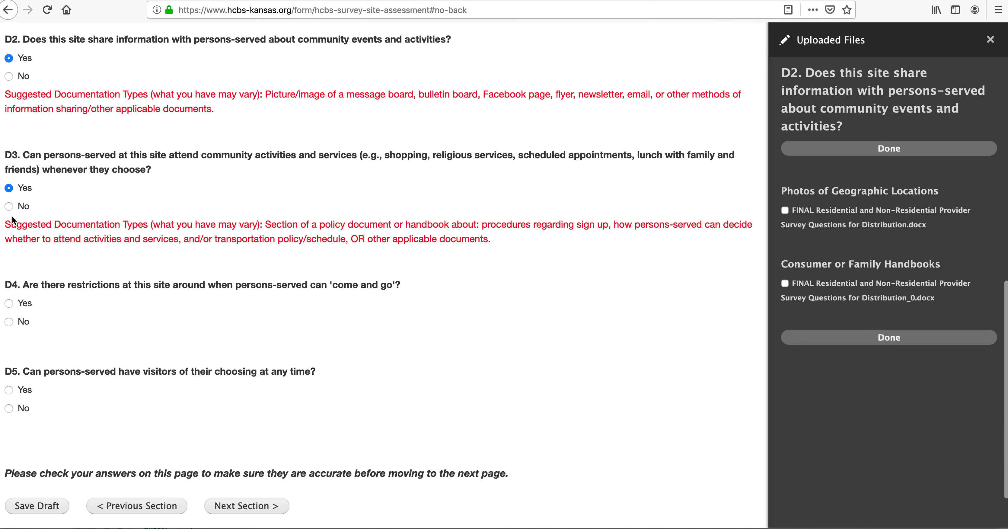
pyautogui.click(9, 303)
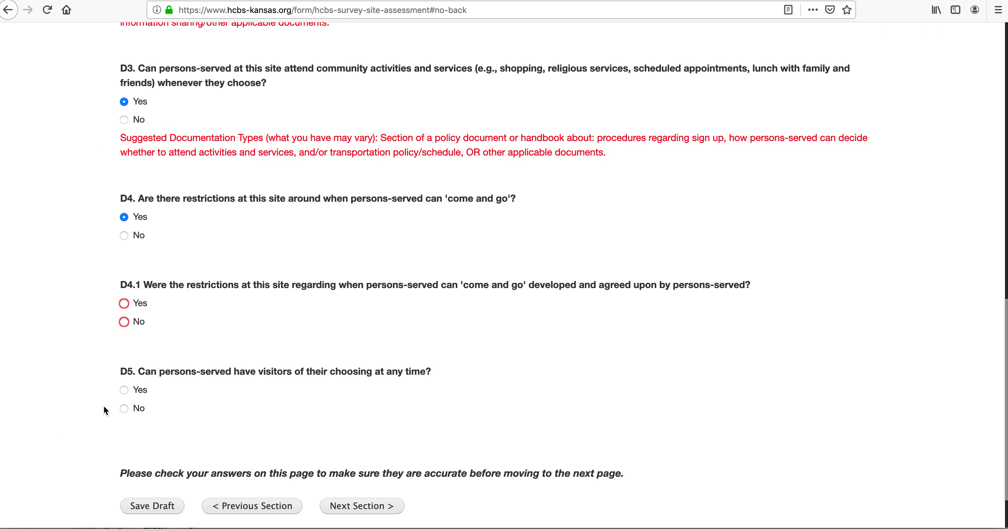
pyautogui.click(127, 321)
pyautogui.click(127, 390)
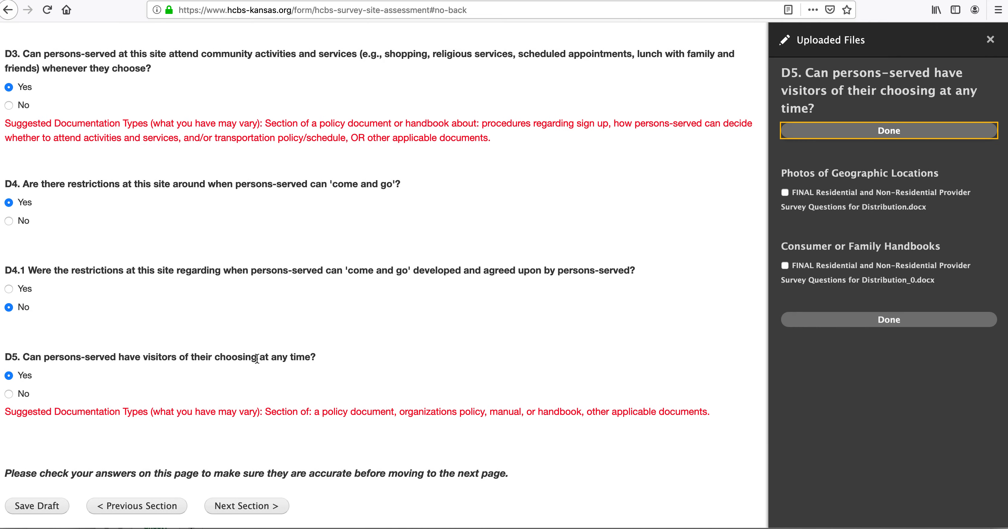
# Step: Save Section D as a draft, raising the reminder that D1, D2, D3 and D5 lack files
pyautogui.hscroll(-5, 260, 358)
pyautogui.scroll(-12, 62, 381)
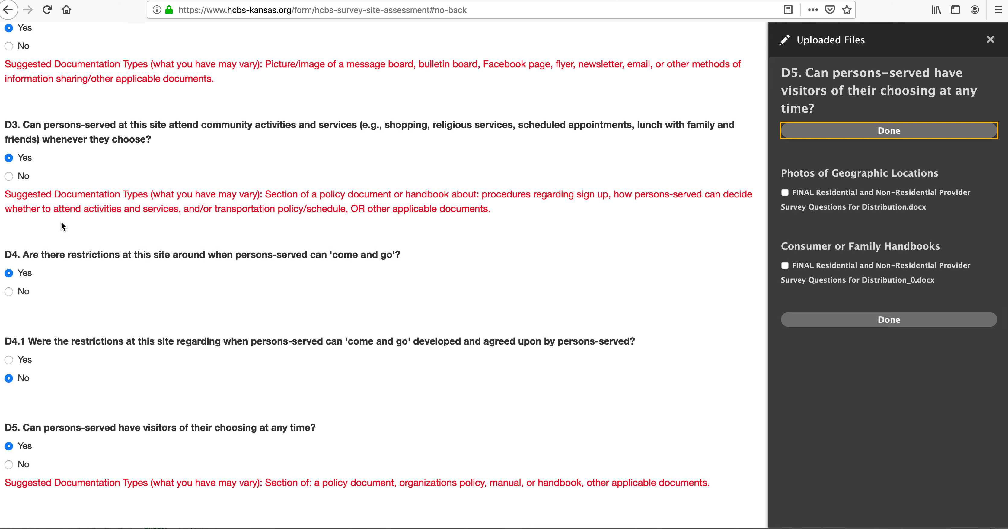
pyautogui.scroll(-3, 61, 222)
pyautogui.click(29, 454)
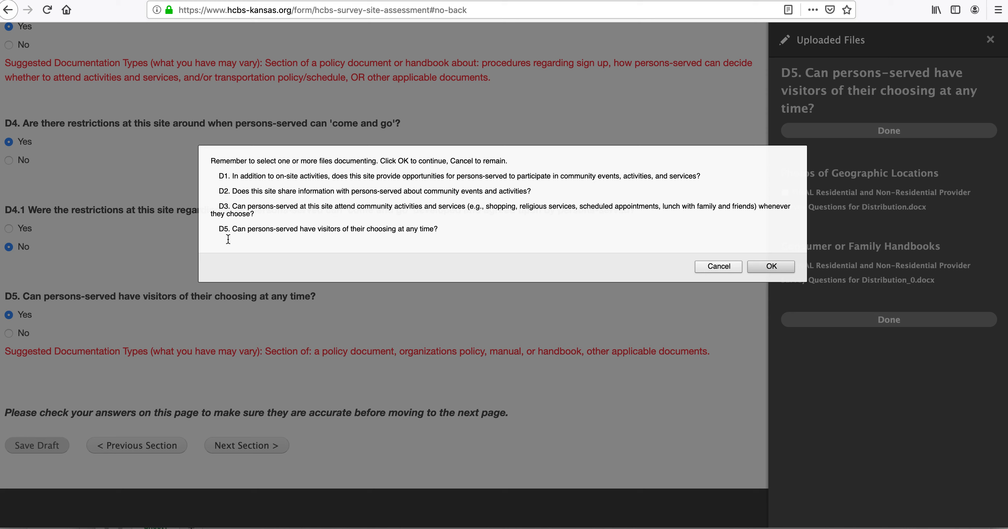
# Step: Dismiss the file reminder, save the draft again, and confirm saving without documentation files
pyautogui.click(708, 265)
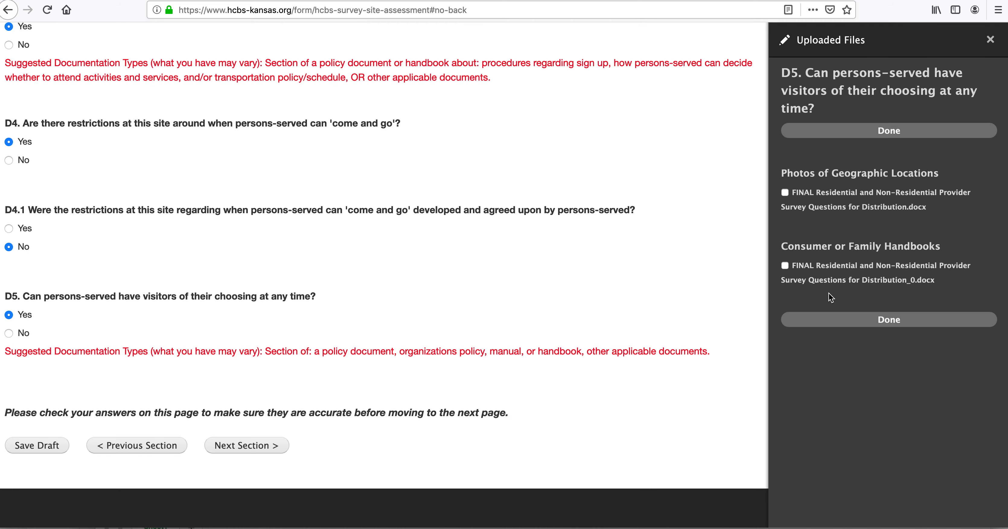
pyautogui.click(42, 447)
pyautogui.click(772, 266)
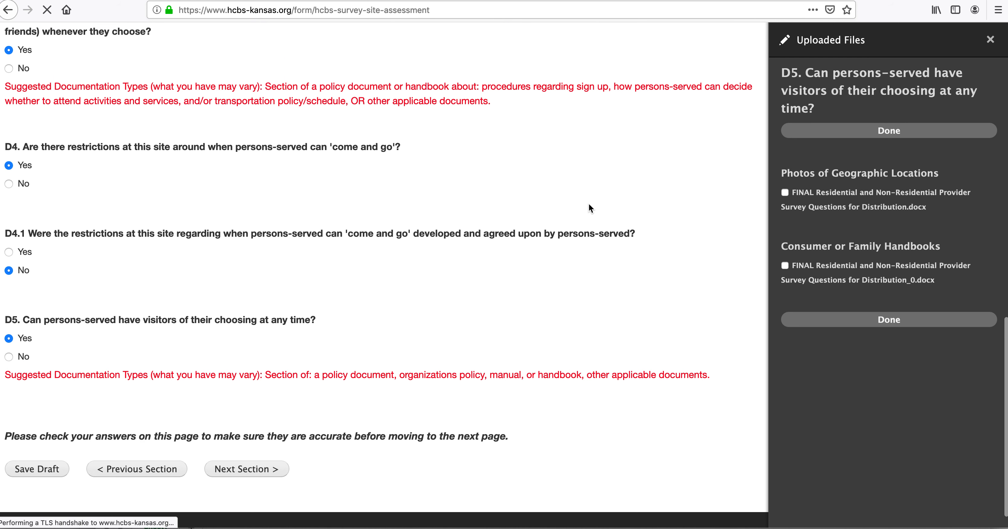
pyautogui.scroll(-3, 322, 370)
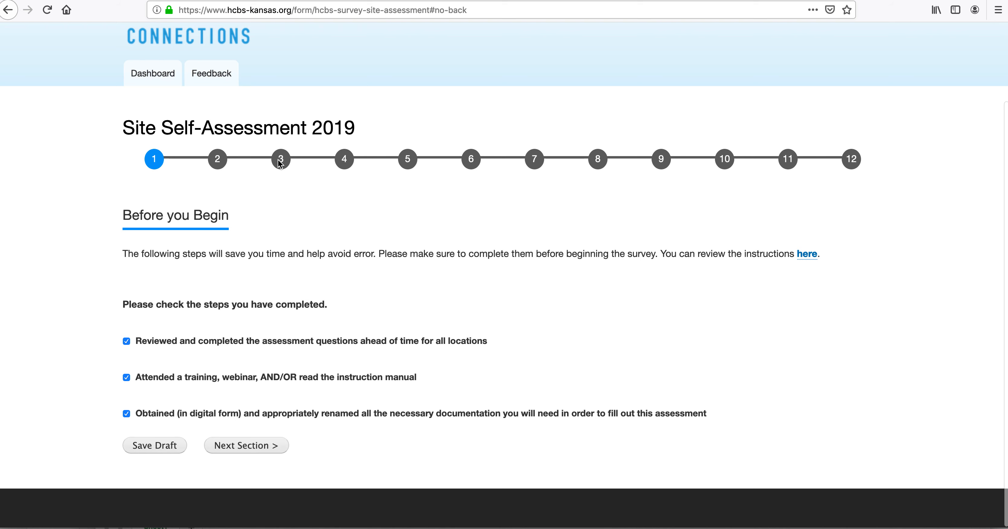
# Step: Move past Before you Begin and the site information page to the documentation upload page
pyautogui.scroll(2, 257, 251)
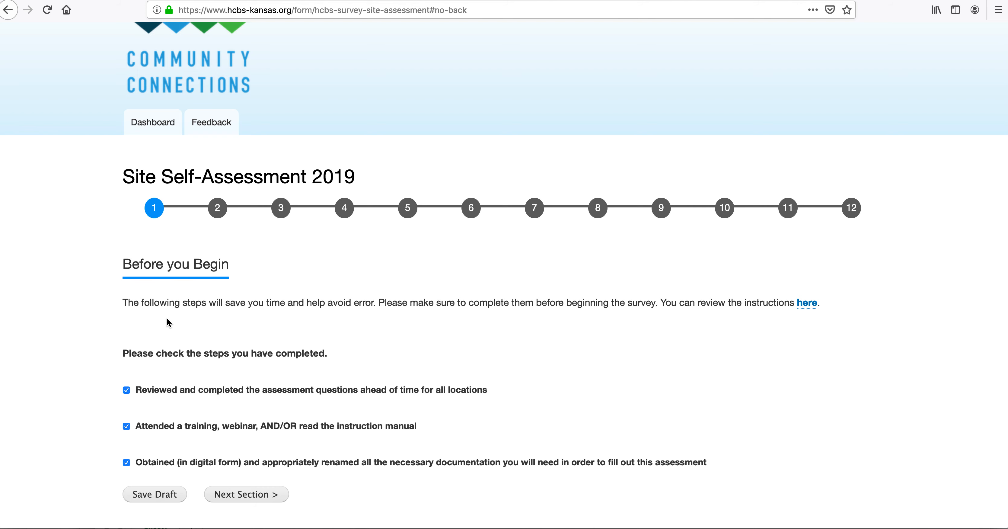
pyautogui.click(254, 500)
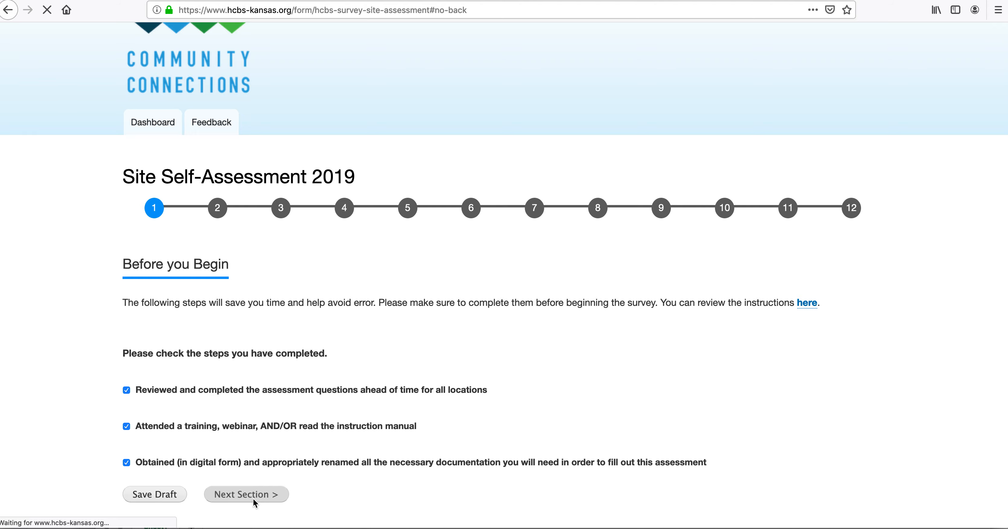
pyautogui.scroll(-10, 243, 420)
pyautogui.scroll(-15, 241, 407)
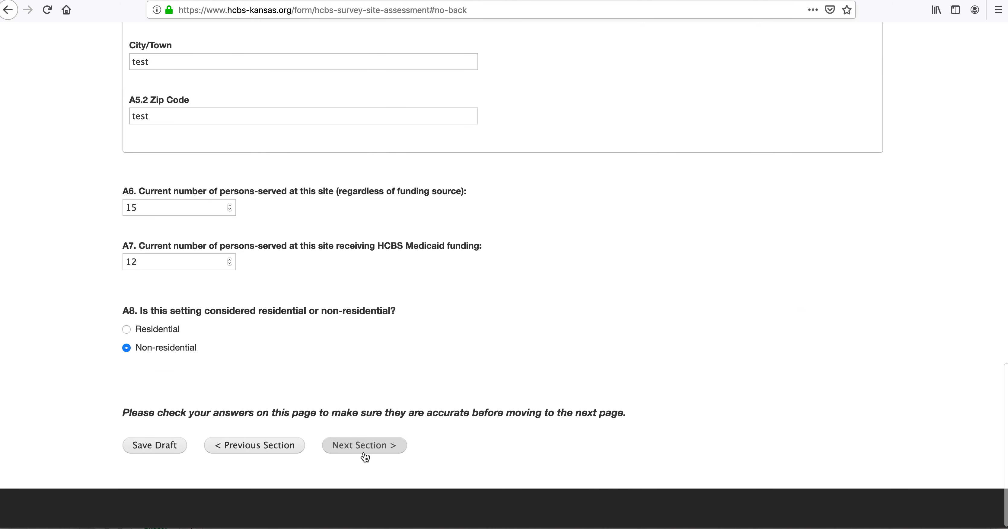
pyautogui.click(364, 455)
# Step: Open and cancel a file chooser on the upload page, then continue to Section C
pyautogui.scroll(-10, 374, 422)
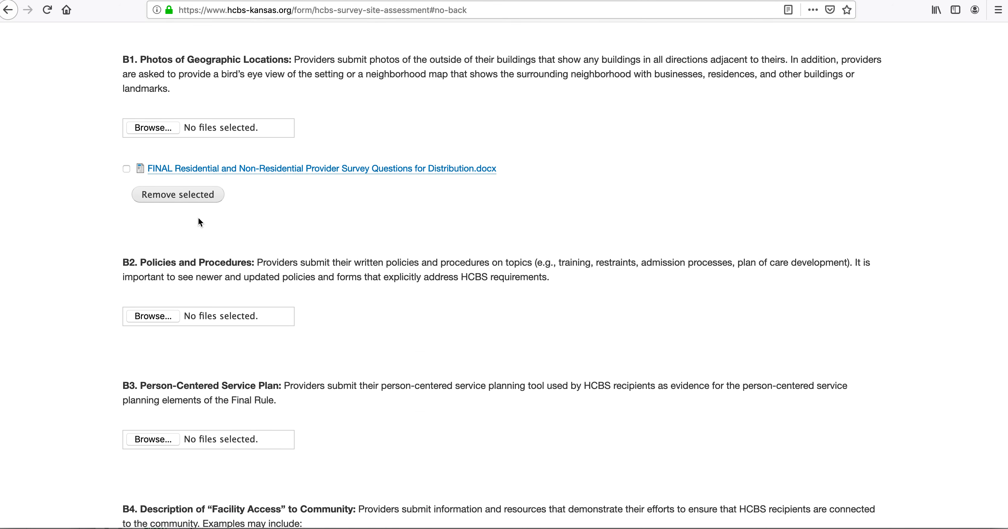
pyautogui.scroll(-3, 282, 274)
pyautogui.click(159, 202)
pyautogui.click(661, 354)
pyautogui.scroll(-4, 389, 354)
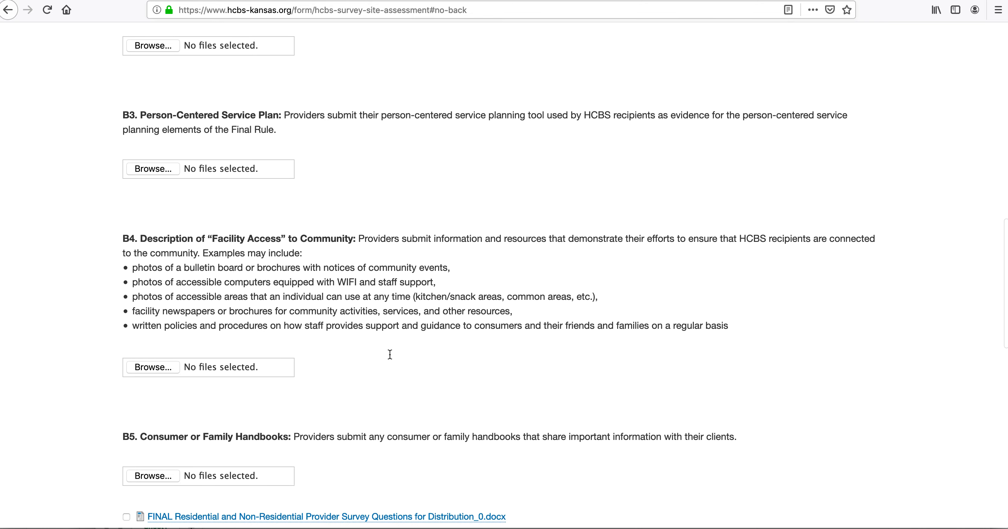
pyautogui.scroll(-5, 390, 355)
pyautogui.click(344, 448)
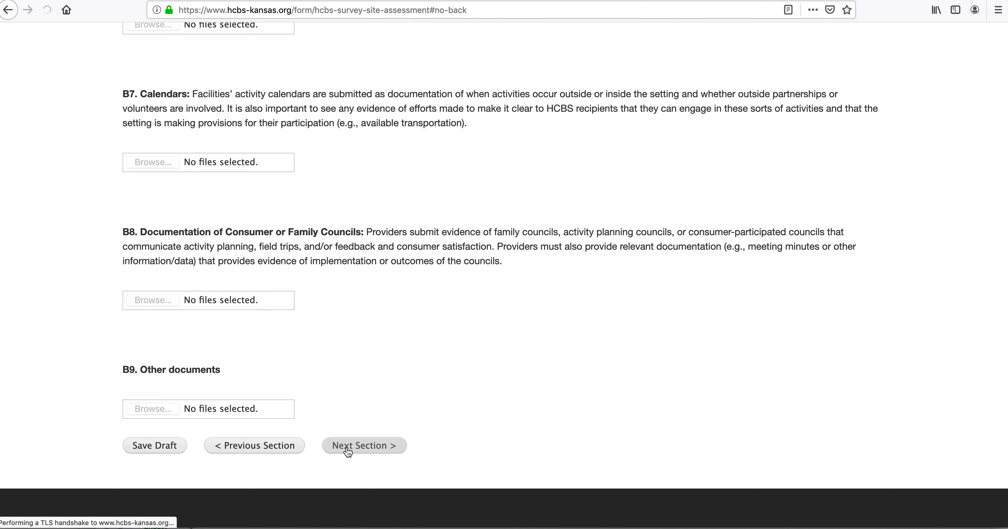
# Step: Go to Section D and change D2's answer to No
pyautogui.scroll(-15, 368, 424)
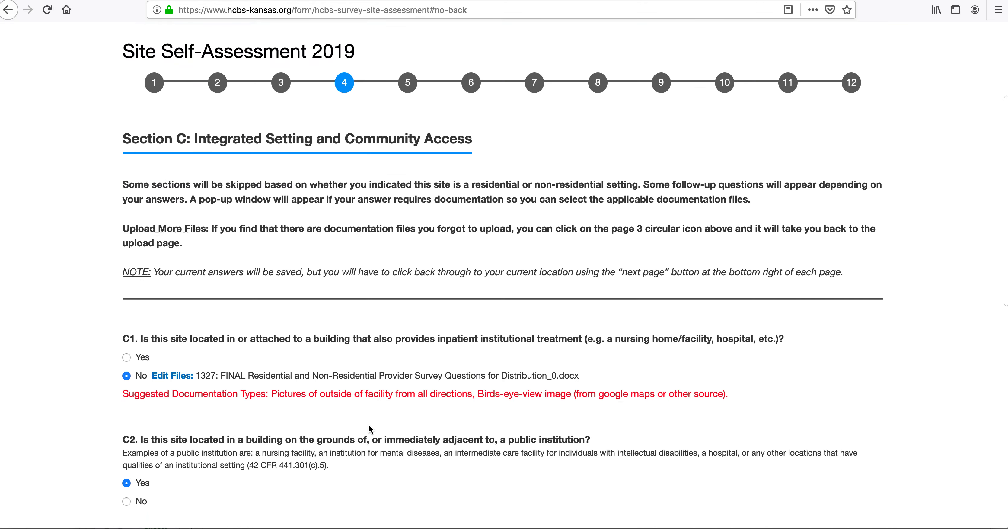
pyautogui.click(365, 446)
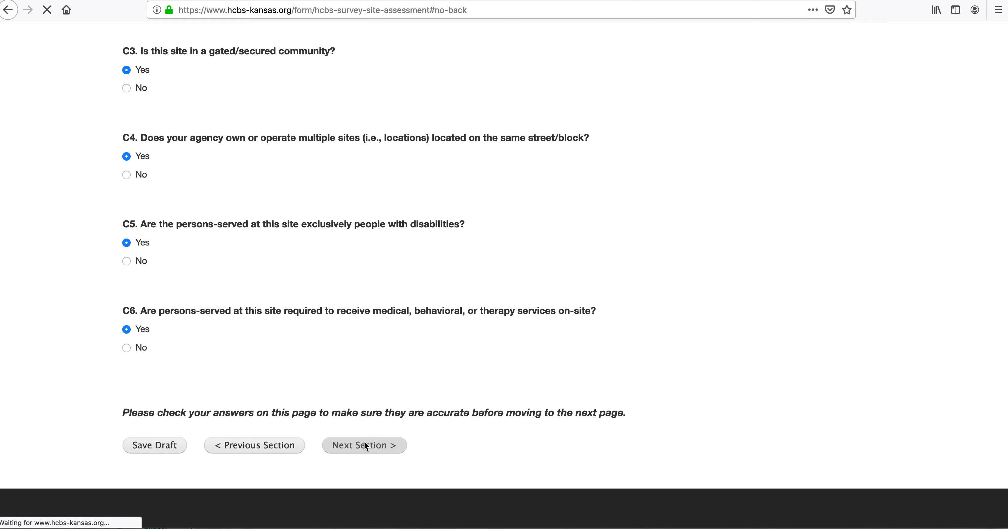
pyautogui.scroll(-15, 365, 439)
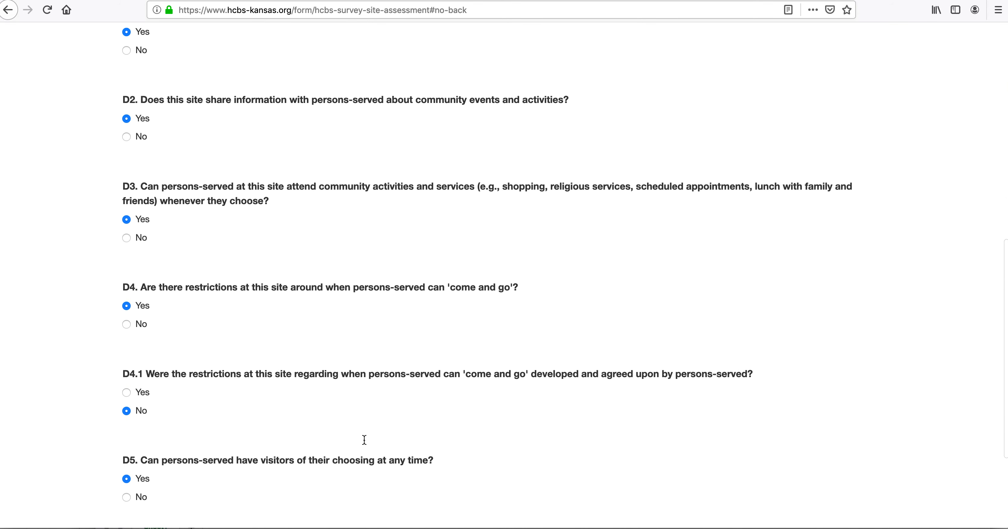
pyautogui.scroll(5, 142, 305)
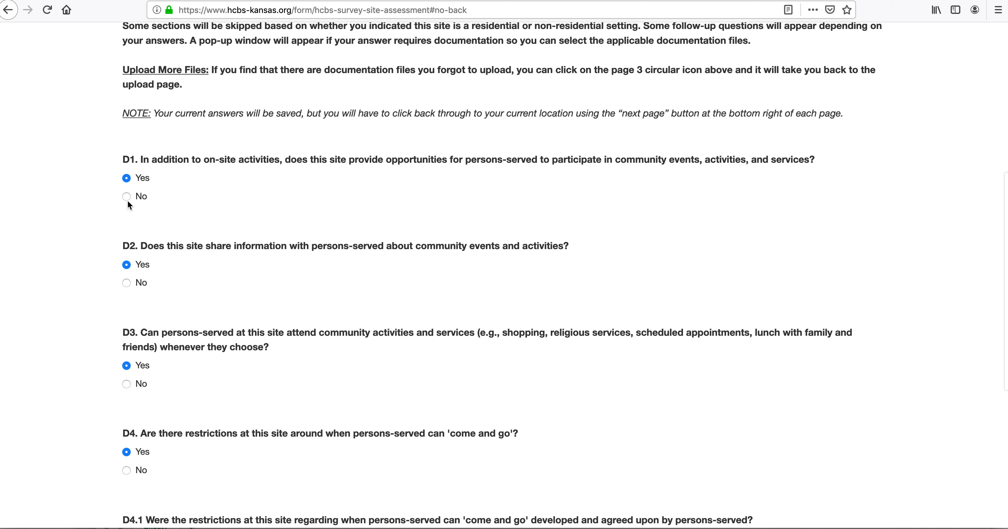
pyautogui.click(128, 284)
# Step: Set D3 and D5 to No, keep D4 Yes and D4.1 No, and try advancing
pyautogui.scroll(-3, 139, 322)
pyautogui.click(126, 259)
pyautogui.click(126, 344)
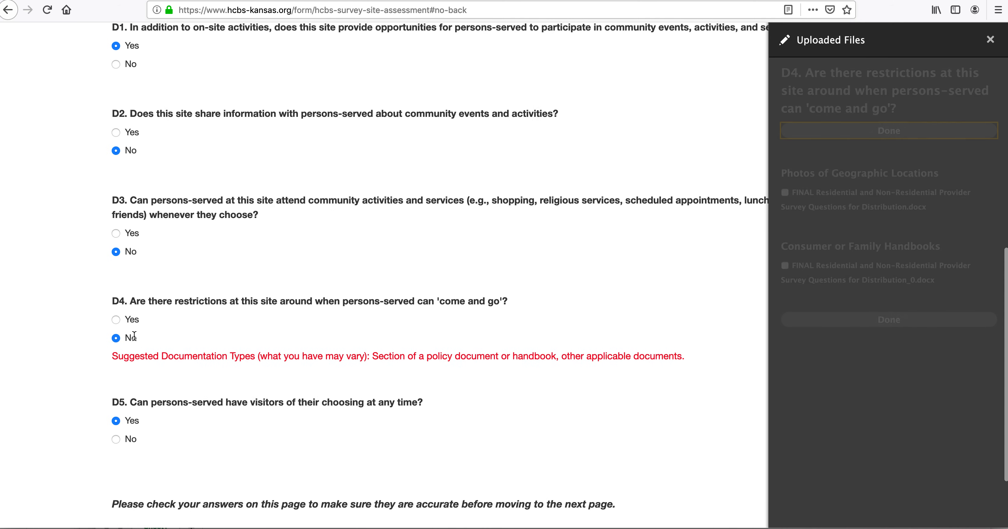
pyautogui.click(8, 320)
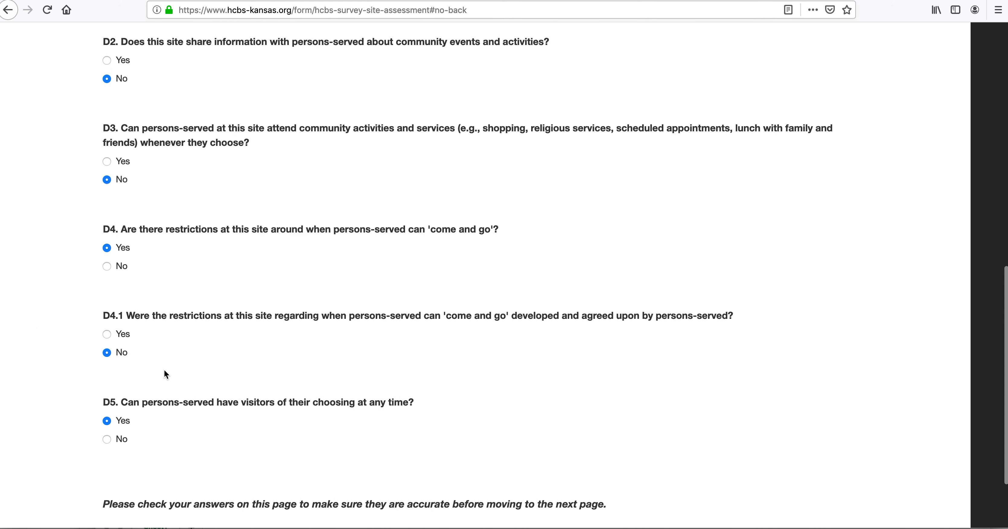
pyautogui.scroll(-2, 166, 374)
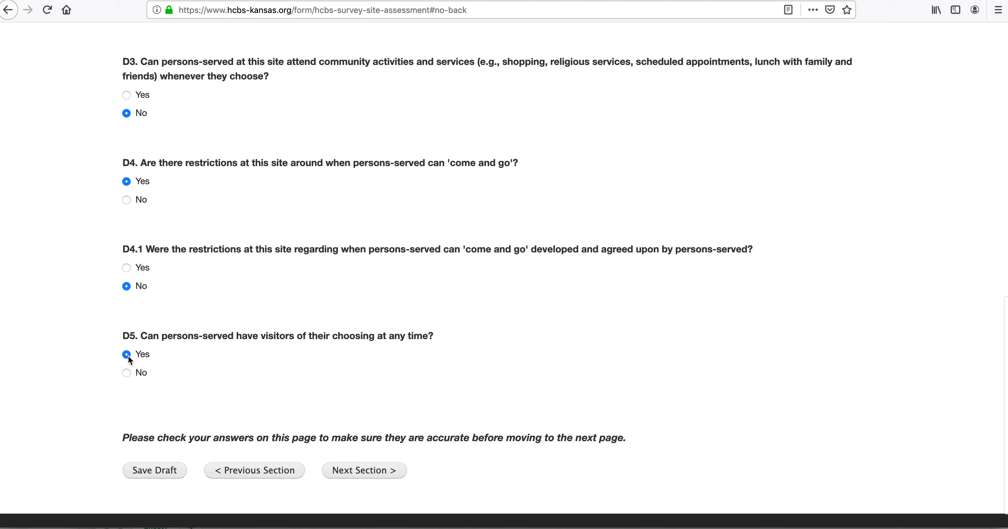
pyautogui.click(127, 371)
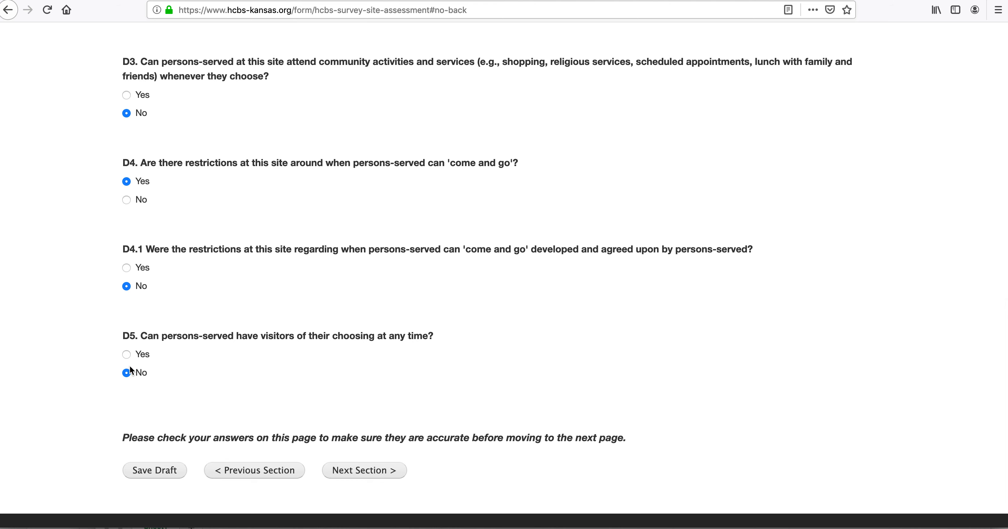
pyautogui.click(127, 268)
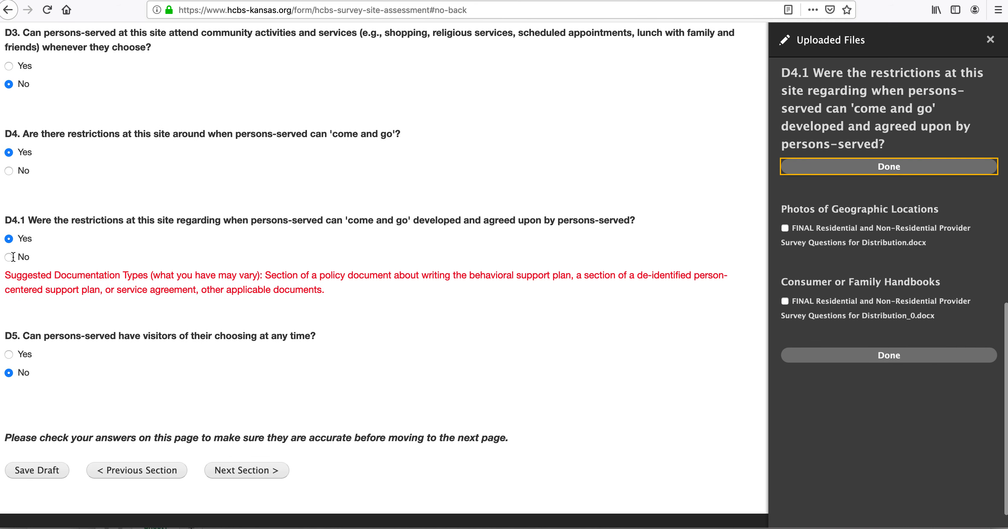
pyautogui.click(10, 257)
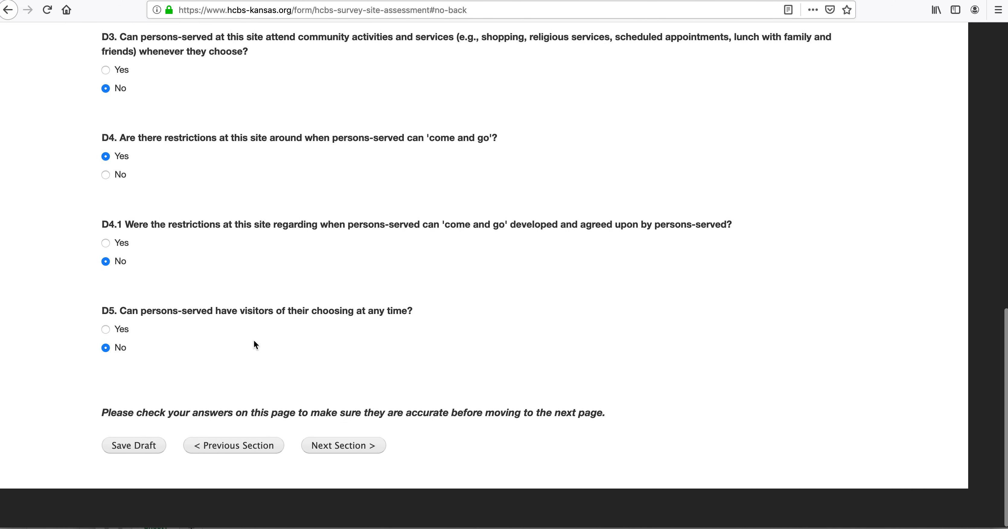
pyautogui.click(376, 445)
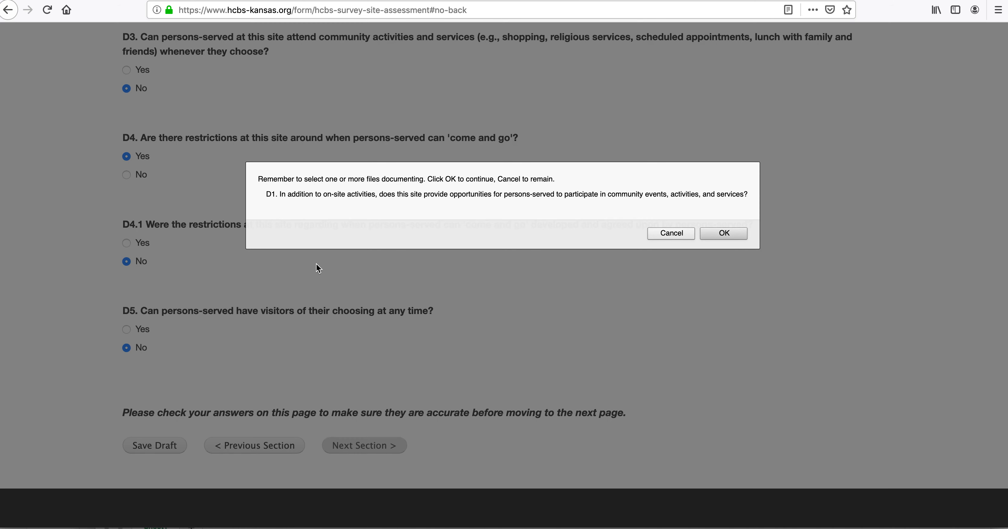
# Step: Link the FINAL survey-questions docx to D1 and continue to Section G: Rights
pyautogui.click(681, 233)
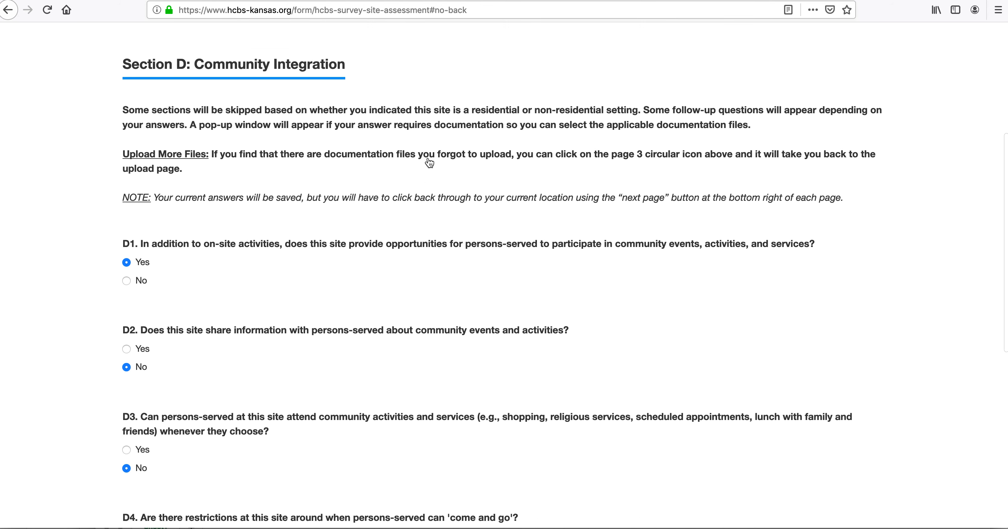
pyautogui.click(127, 254)
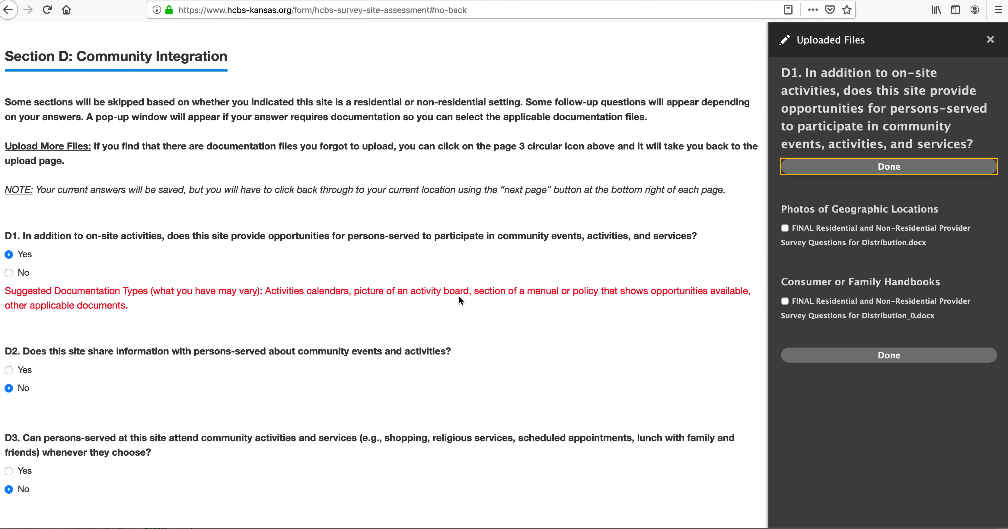
pyautogui.click(785, 229)
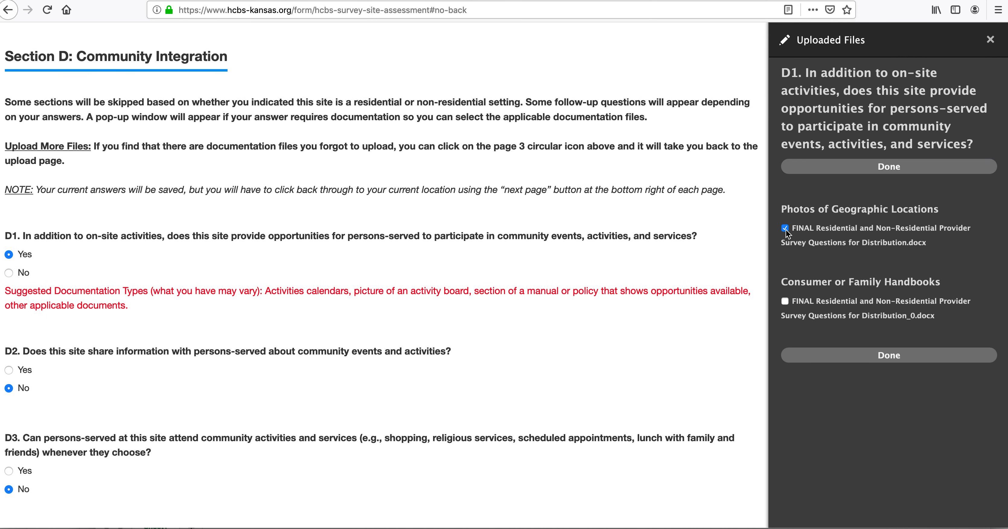
pyautogui.click(883, 166)
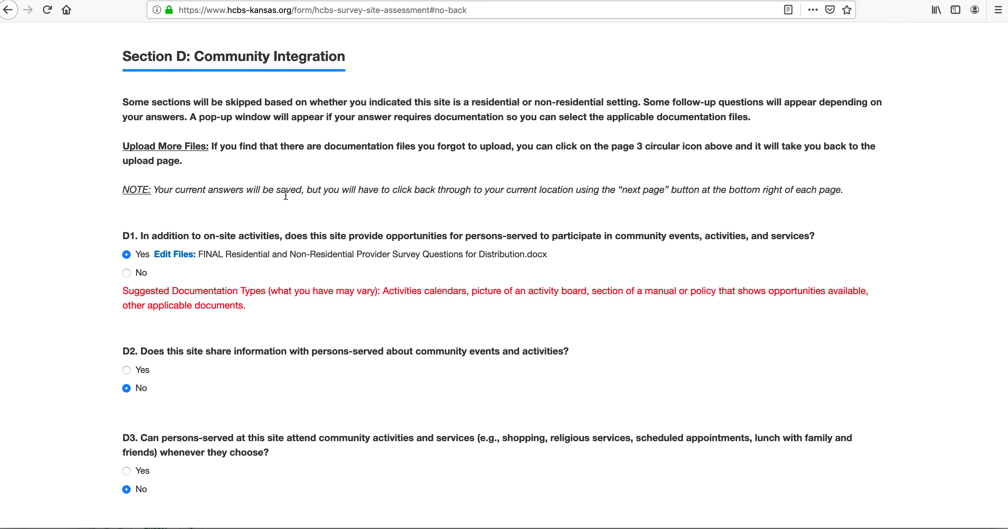
pyautogui.scroll(-10, 199, 312)
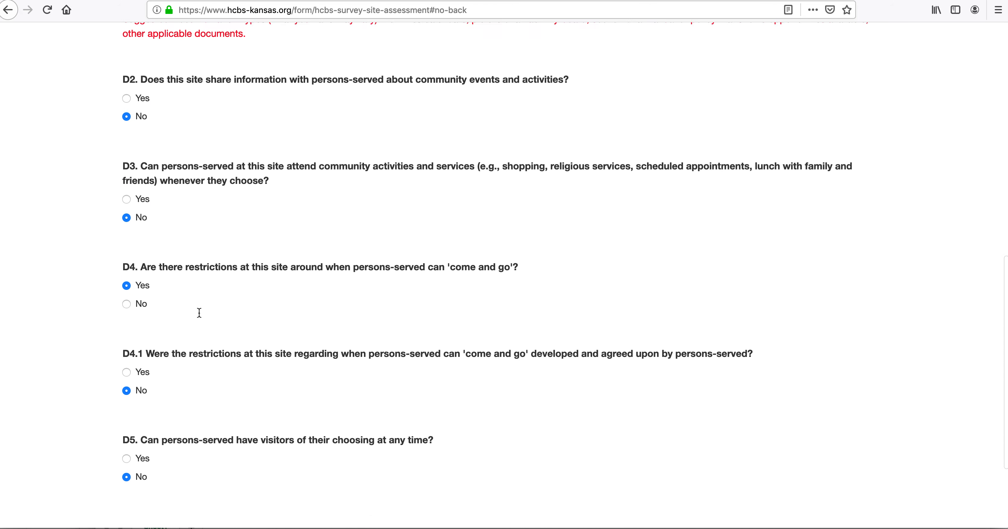
pyautogui.click(357, 445)
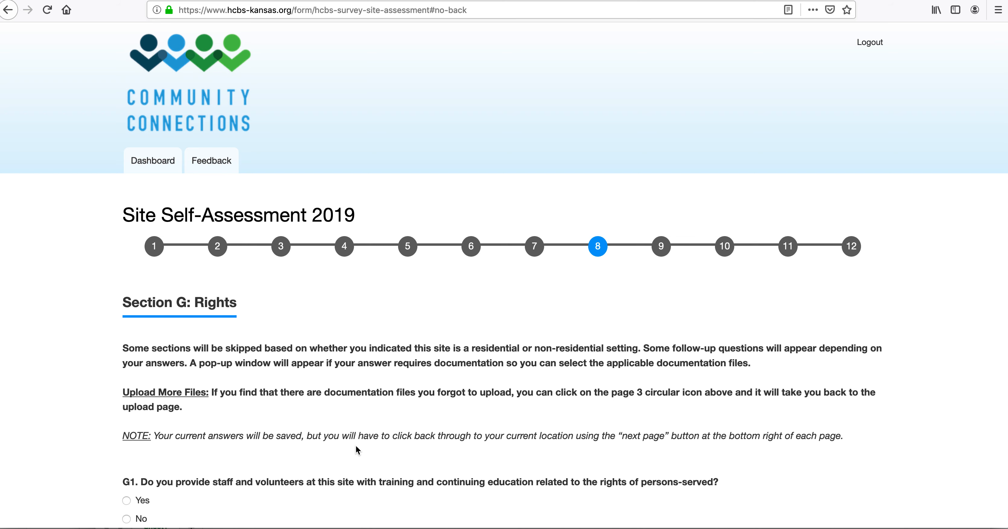
# Step: Answer Yes to Rights questions G1, G2 and G3
pyautogui.scroll(-9, 274, 416)
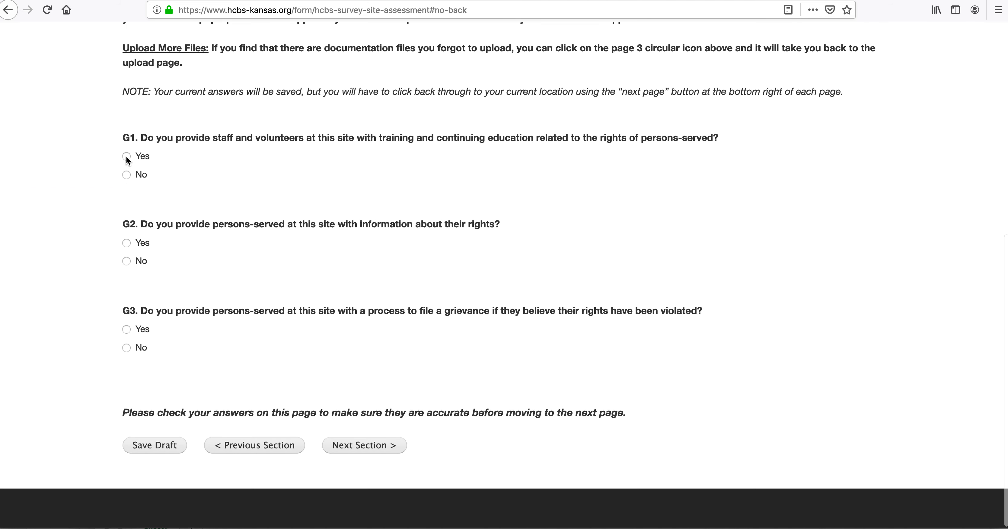
pyautogui.click(127, 174)
pyautogui.click(126, 157)
pyautogui.click(9, 271)
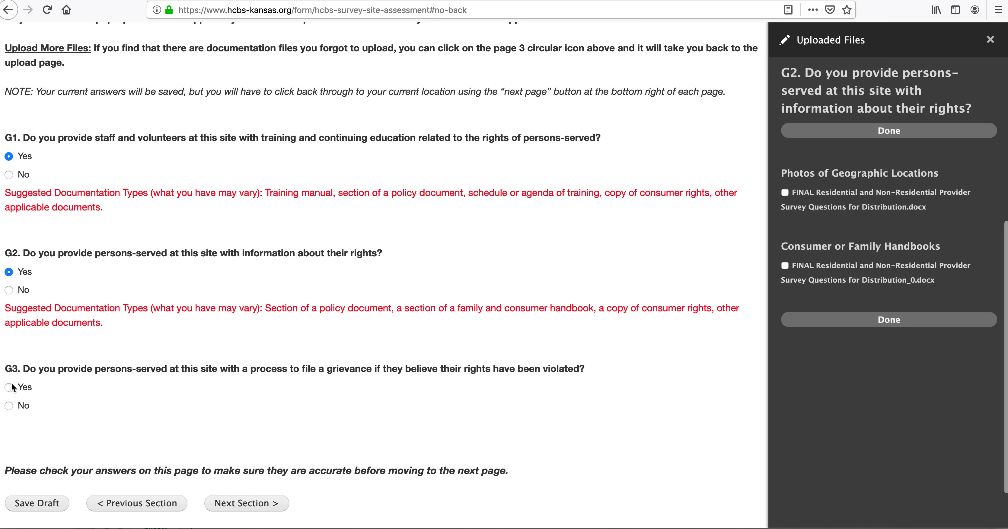
pyautogui.click(9, 387)
# Step: Continue to Section H, dismissing the reminder without attaching documentation
pyautogui.scroll(-3, 89, 416)
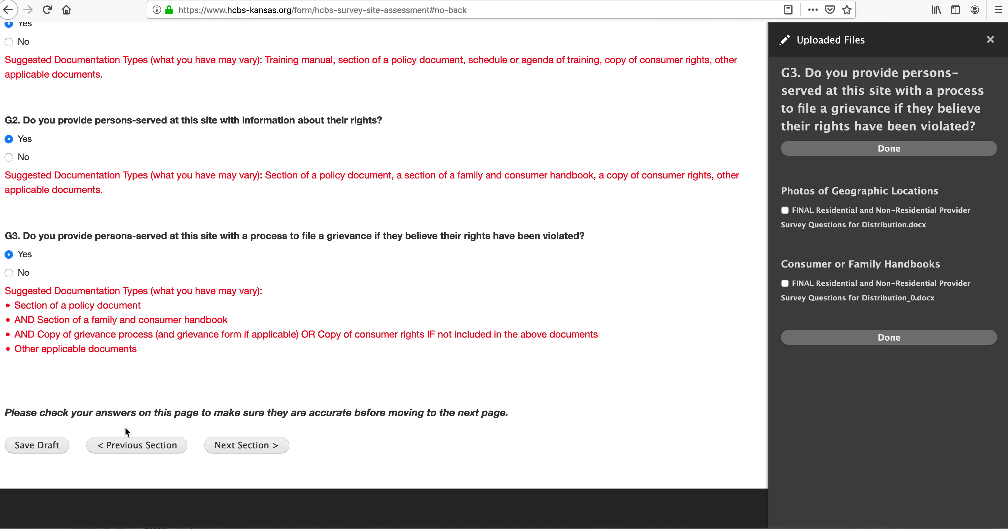
pyautogui.click(251, 451)
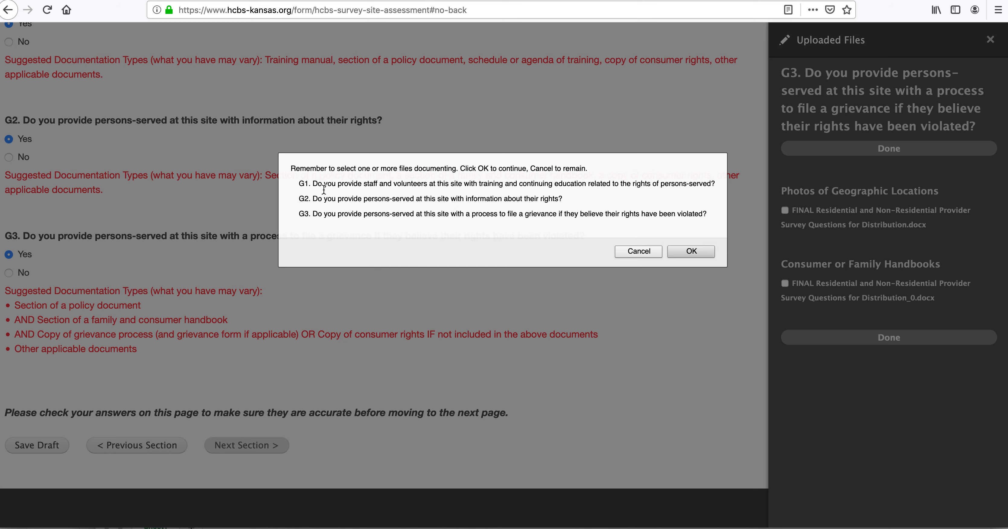
pyautogui.click(691, 252)
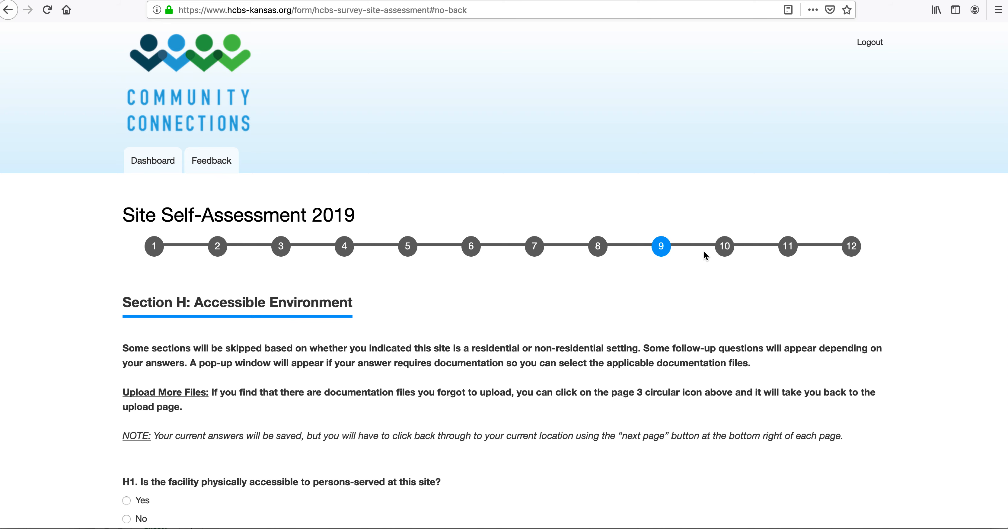
# Step: Mark physical accessibility and accommodations No, access barriers Yes, then advance to Section I
pyautogui.scroll(-10, 472, 396)
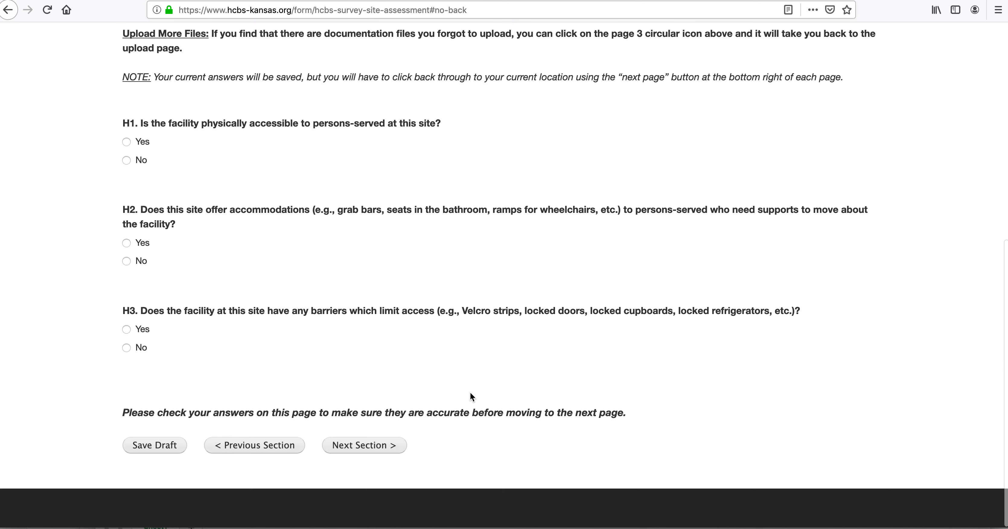
pyautogui.click(126, 141)
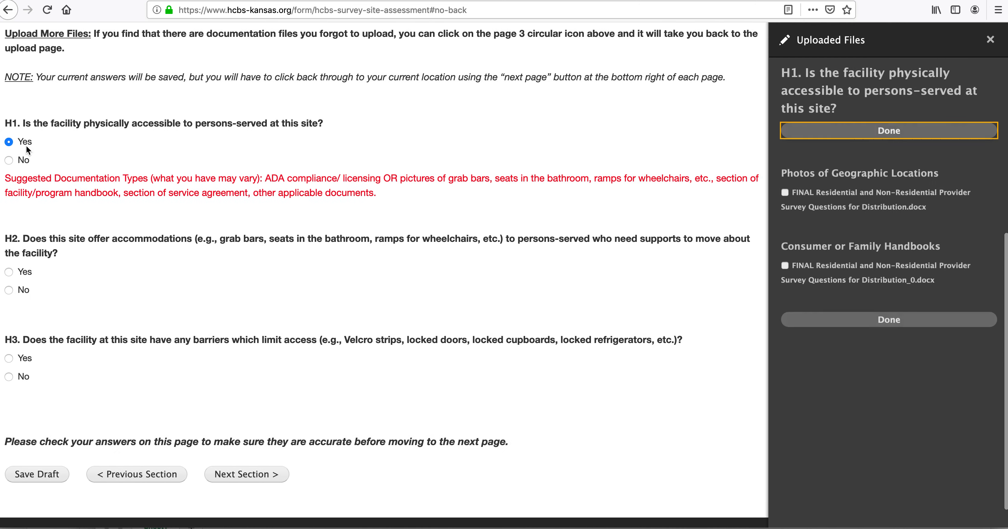
pyautogui.click(9, 161)
pyautogui.click(126, 260)
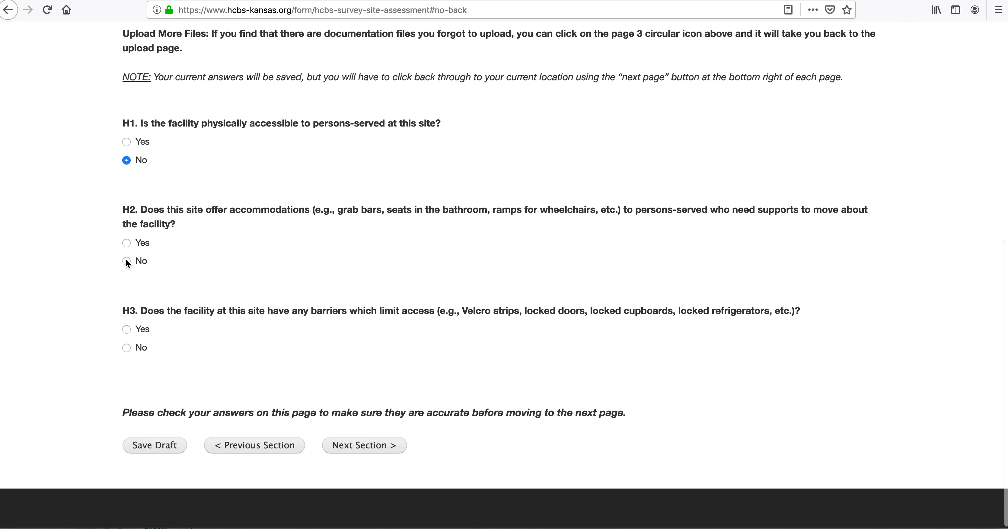
pyautogui.click(126, 347)
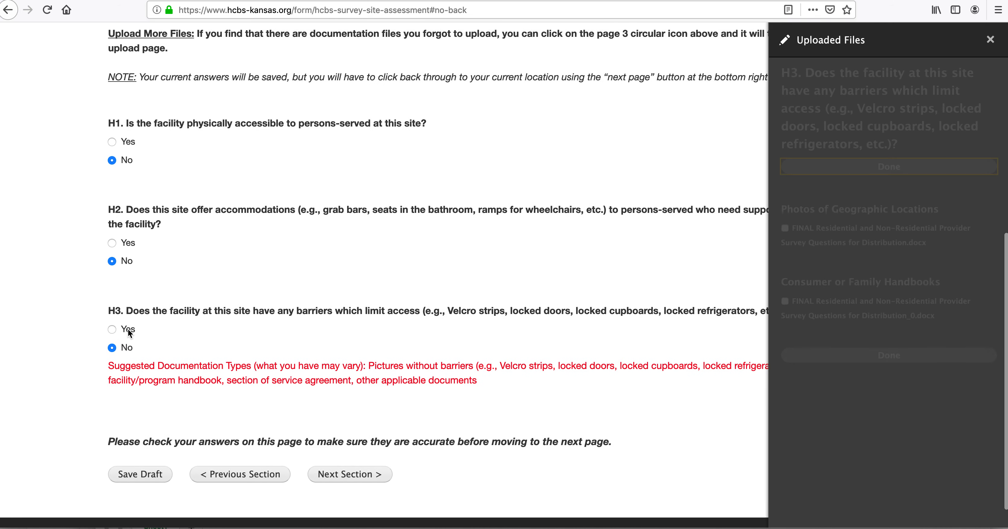
pyautogui.click(10, 329)
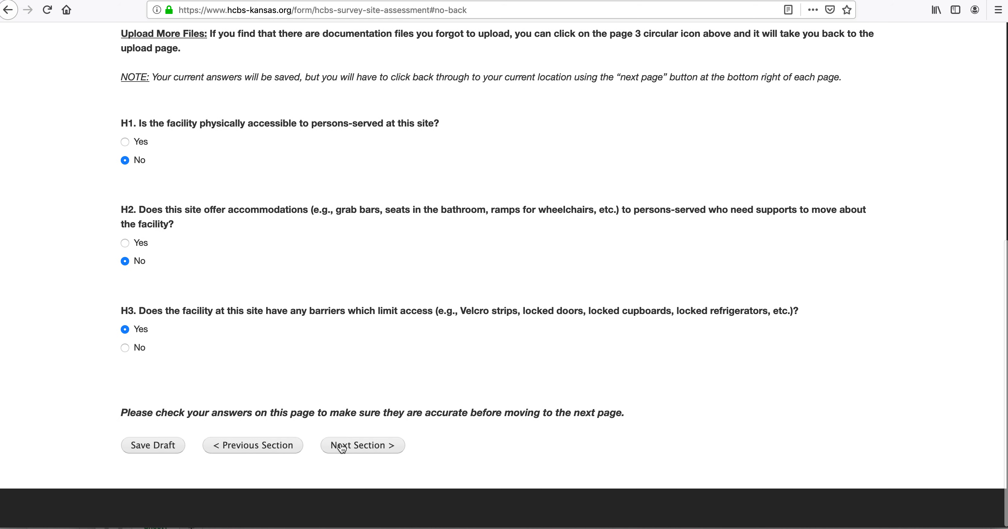
pyautogui.click(354, 451)
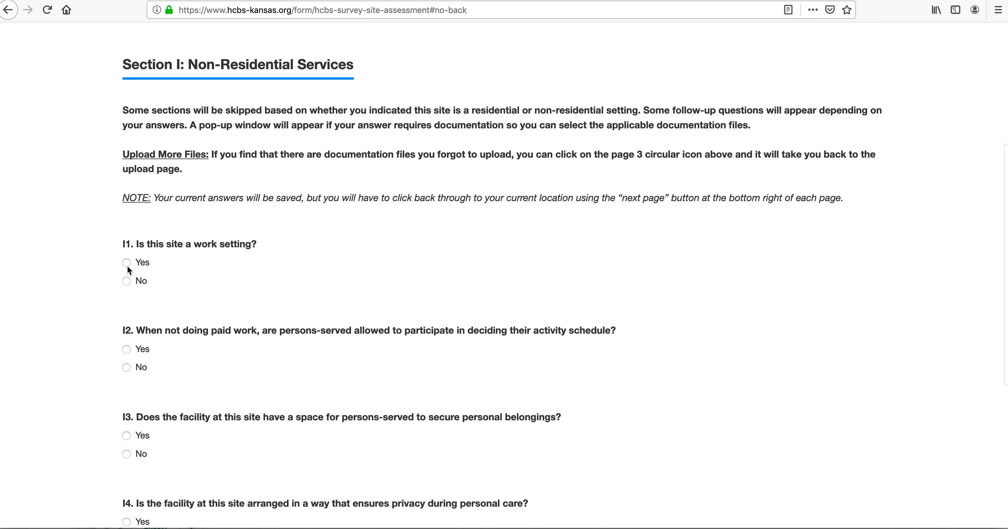
# Step: Answer Yes to I1 and I1.1, attaching the Photos of Geographic Locations file to I1.1
pyautogui.click(126, 262)
pyautogui.scroll(-4, 157, 367)
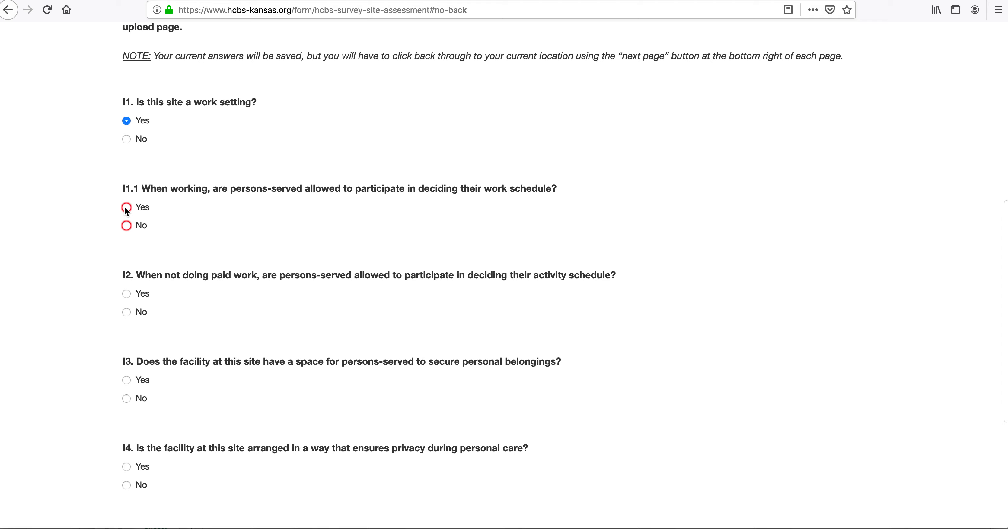
pyautogui.click(127, 207)
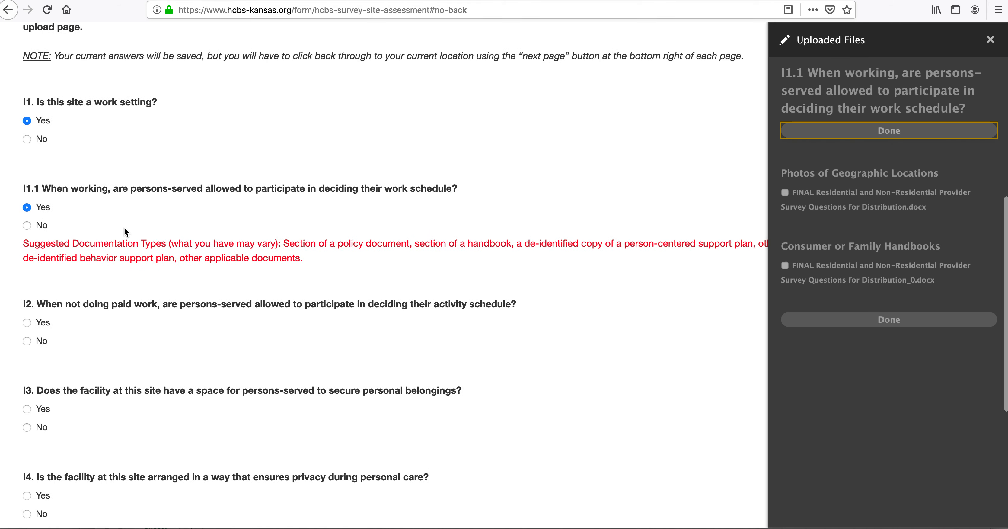
pyautogui.click(785, 193)
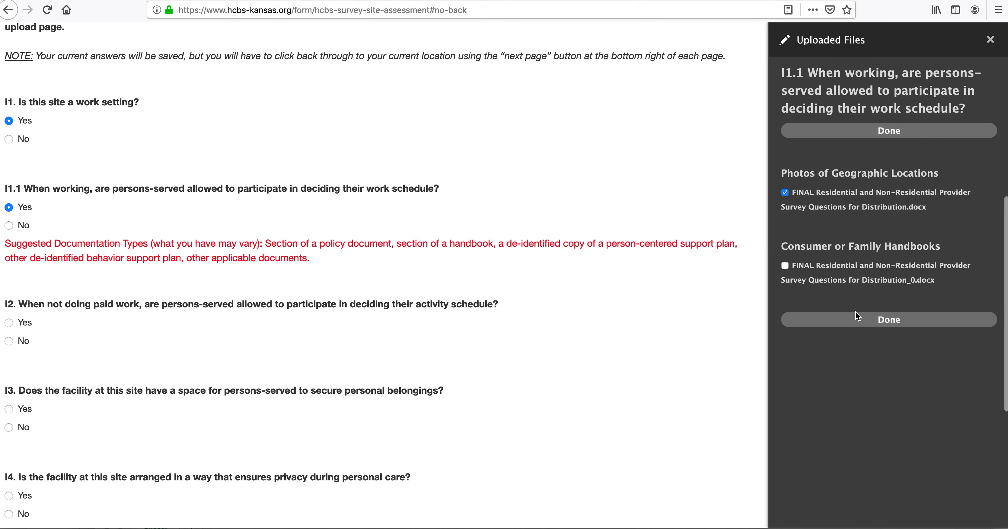
pyautogui.click(856, 321)
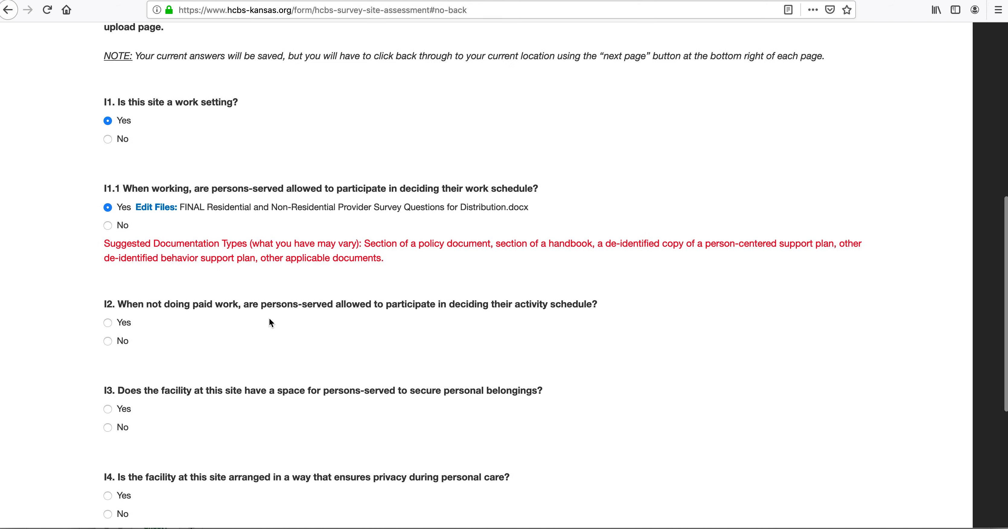
# Step: Answer No to I2–I5 (activity schedule, belongings, personal-care privacy, matched activities) and proceed to review
pyautogui.click(127, 323)
pyautogui.click(11, 342)
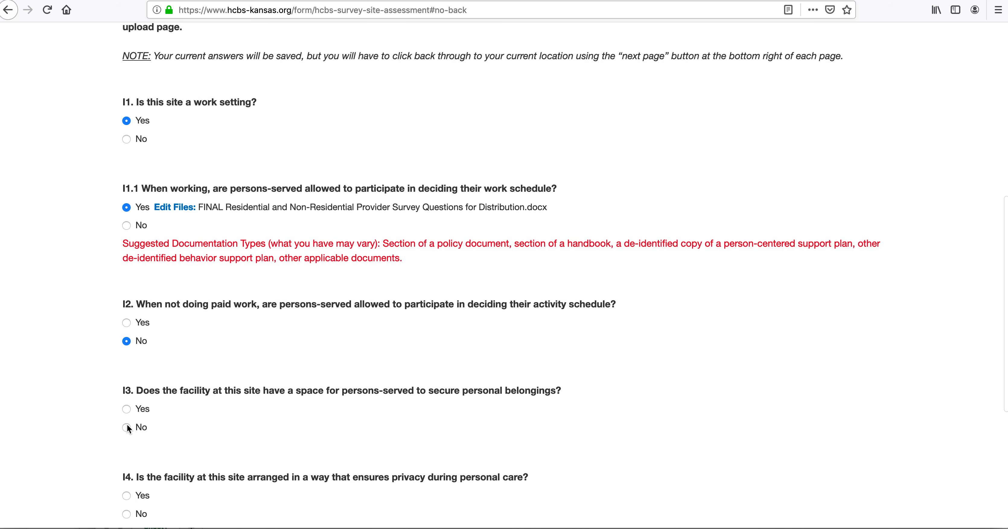
pyautogui.click(127, 426)
pyautogui.scroll(-5, 146, 427)
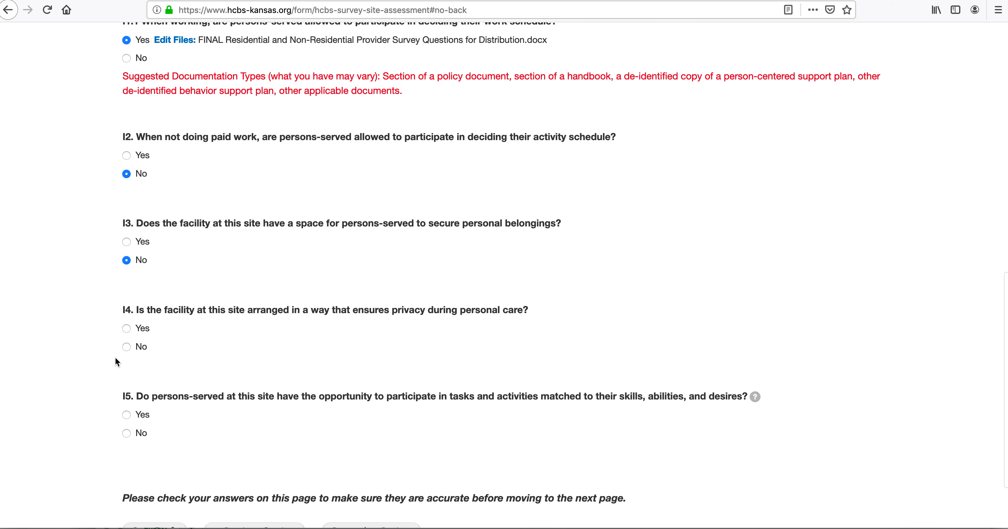
pyautogui.click(129, 345)
pyautogui.click(127, 433)
pyautogui.scroll(-3, 127, 436)
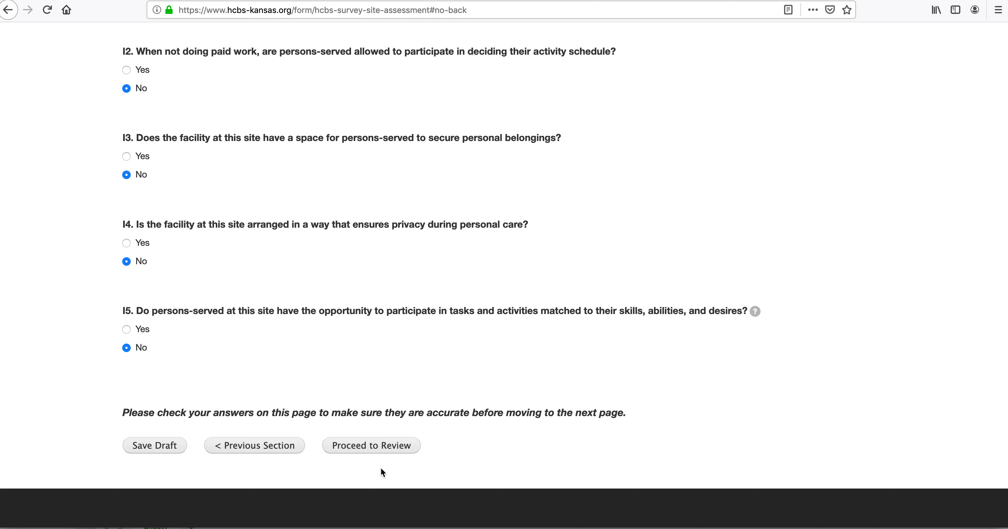
pyautogui.click(374, 446)
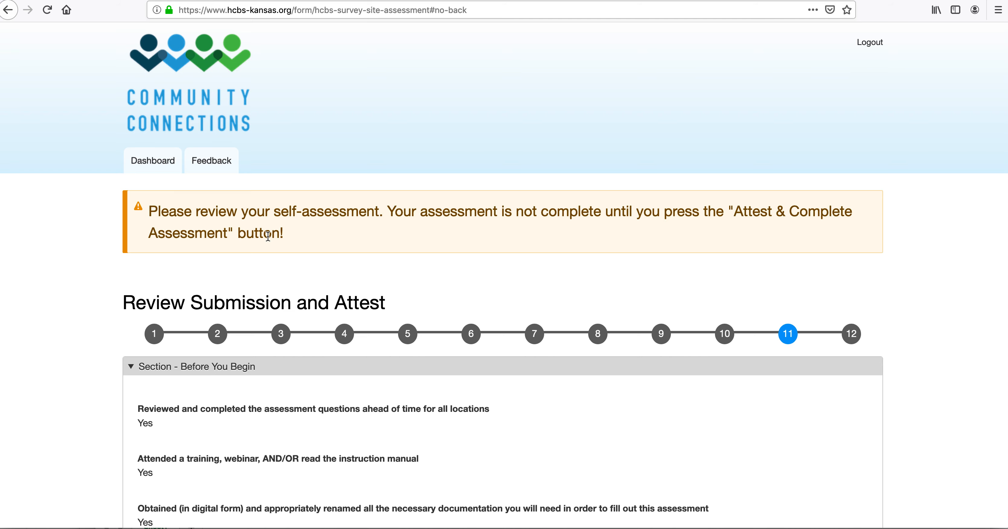
# Step: Scroll the review page through Section I, down to the work_schedule_files docx under I1.1
pyautogui.scroll(-10, 278, 327)
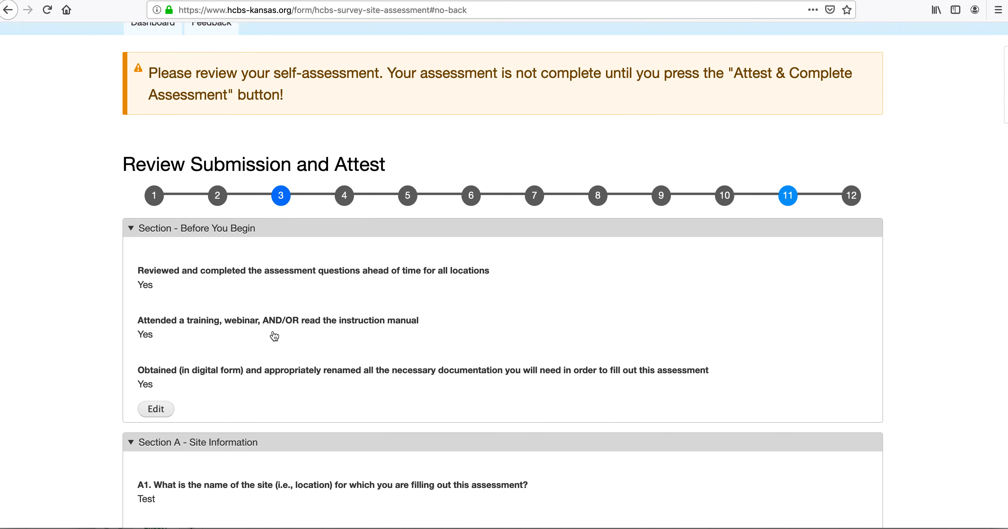
pyautogui.scroll(6, 273, 335)
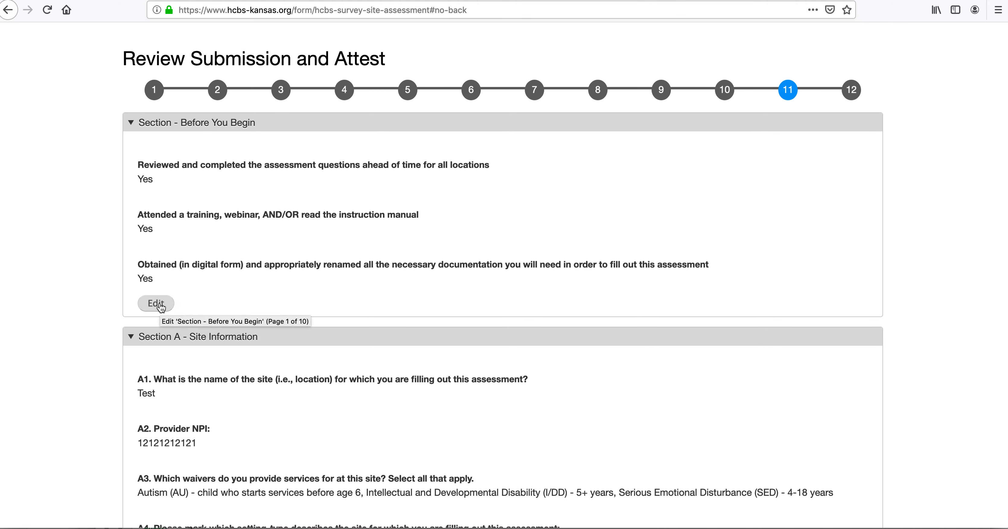
pyautogui.scroll(-10, 226, 334)
pyautogui.scroll(-5, 164, 334)
pyautogui.scroll(-2, 165, 338)
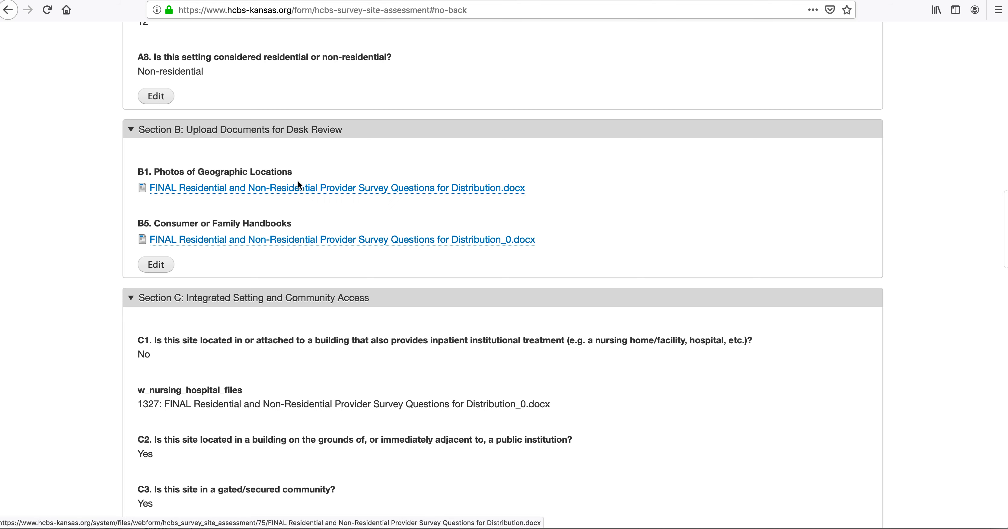
pyautogui.scroll(-5, 229, 271)
pyautogui.scroll(-6, 229, 270)
pyautogui.scroll(-8, 229, 270)
pyautogui.scroll(-6, 227, 266)
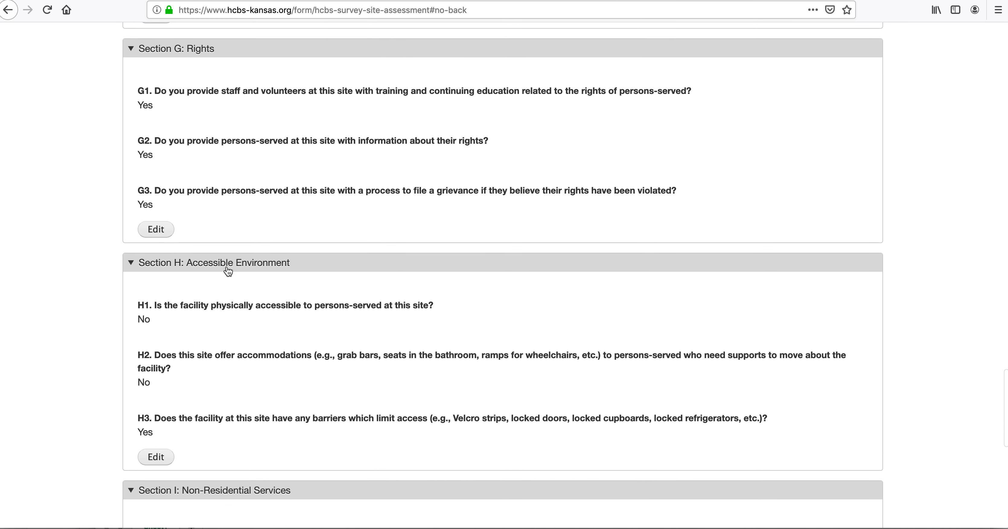
pyautogui.scroll(-4, 252, 336)
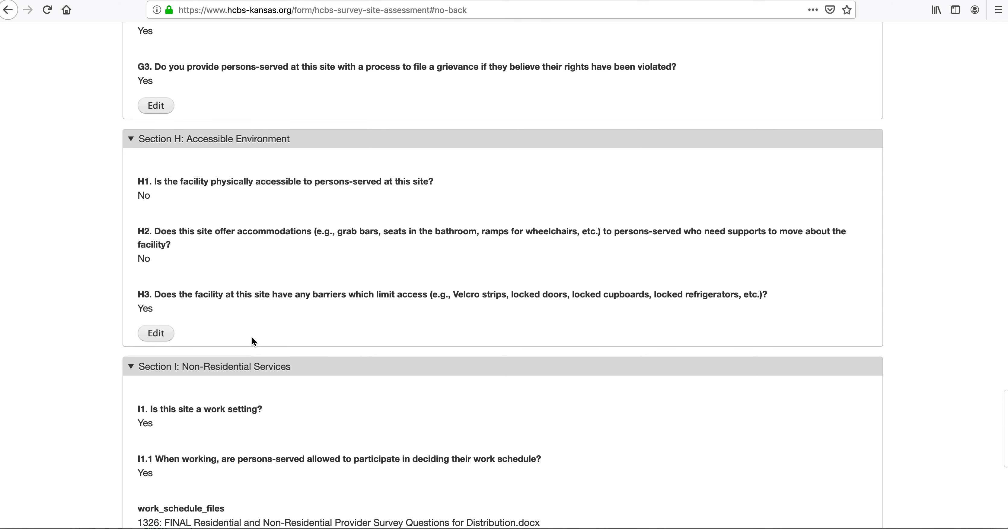
pyautogui.scroll(-8, 252, 338)
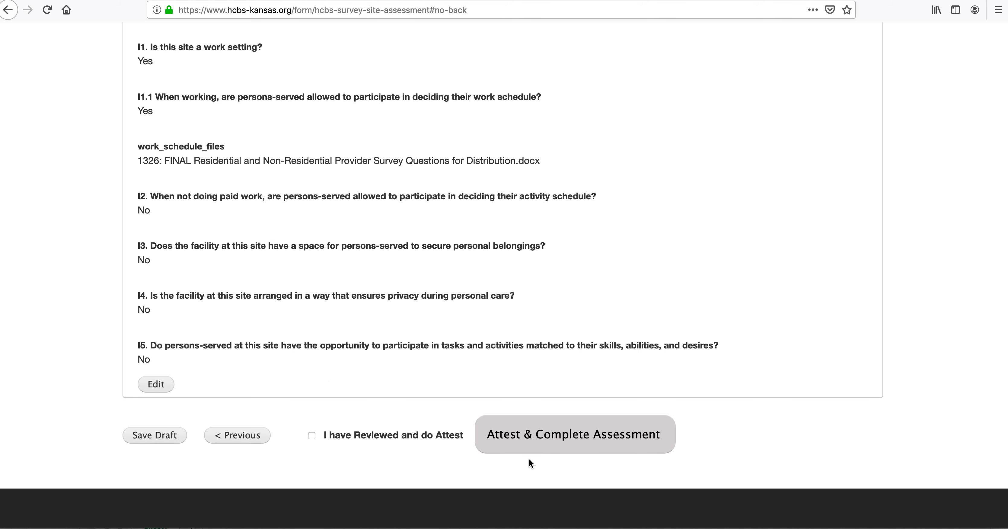
# Step: Tick 'I have Reviewed and do Attest', submit, then scroll to the G1–G3 missing-documentation warnings
pyautogui.click(312, 435)
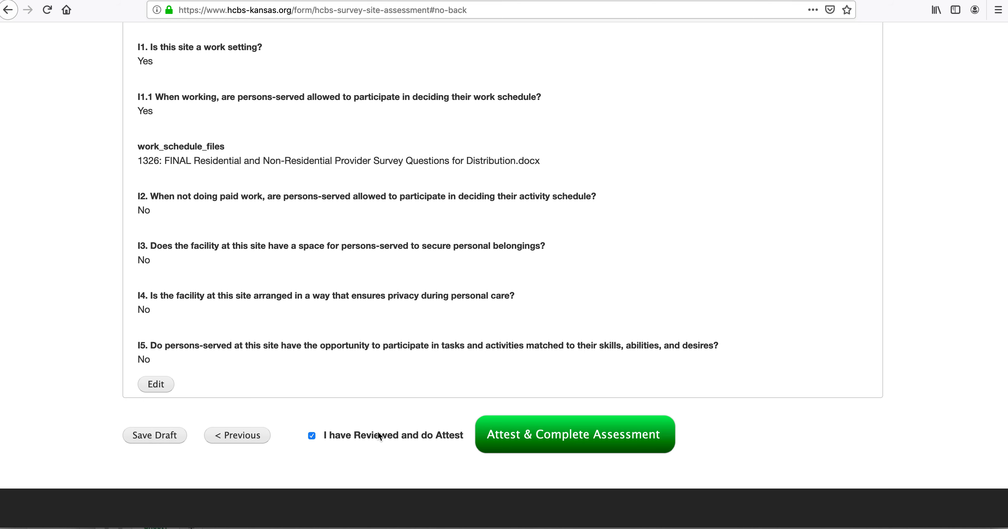
pyautogui.click(549, 443)
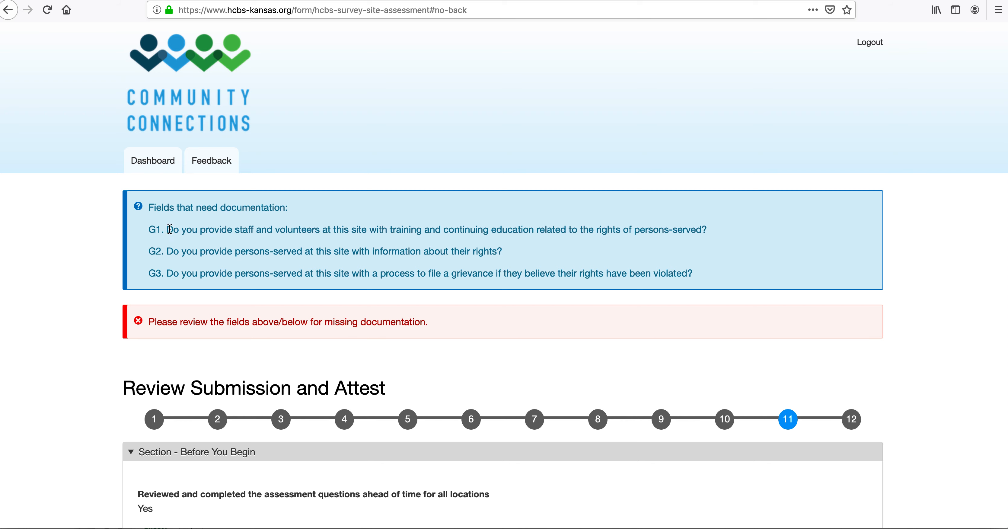
pyautogui.scroll(-2, 114, 295)
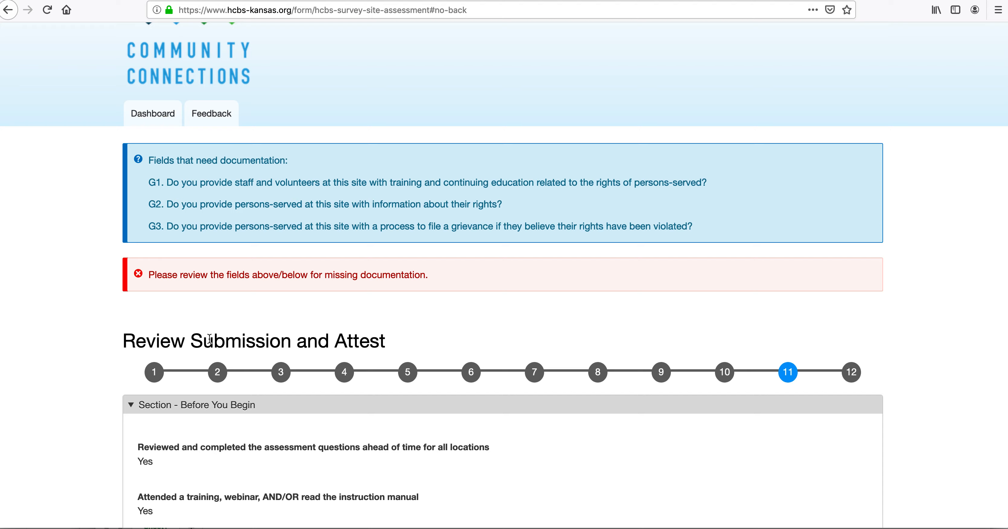
pyautogui.scroll(-5, 211, 340)
pyautogui.scroll(-19, 212, 342)
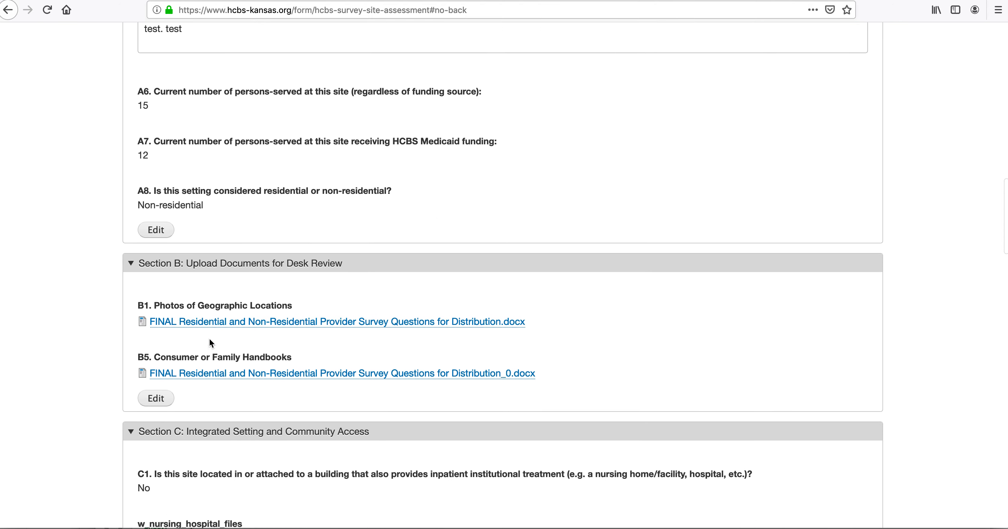
pyautogui.scroll(-12, 211, 343)
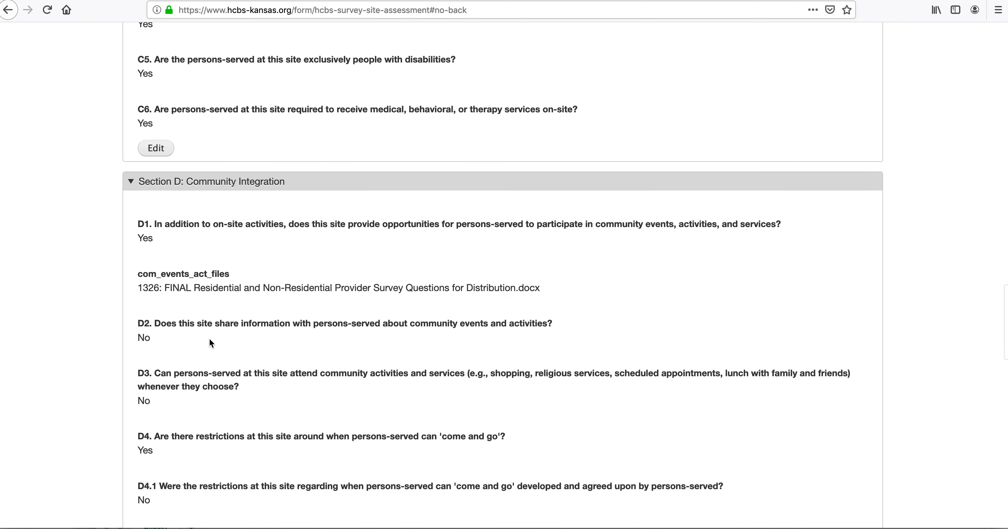
pyautogui.scroll(-8, 210, 342)
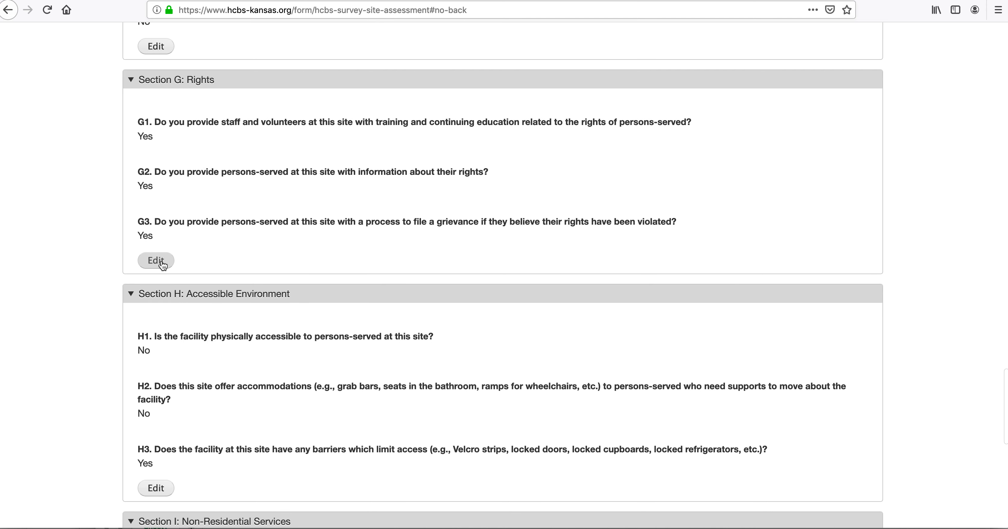
# Step: Reopen Section G and attach the survey questions document to G1
pyautogui.click(159, 261)
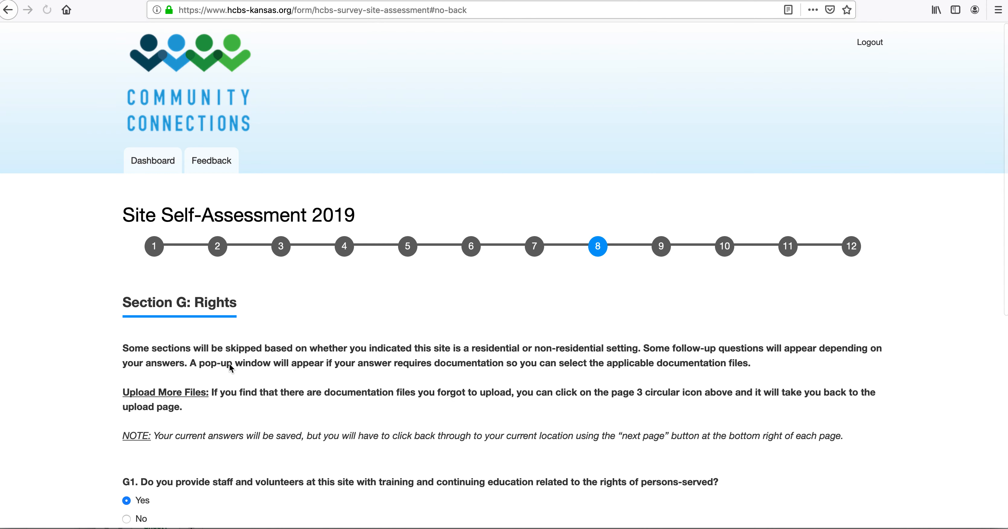
pyautogui.scroll(-5, 232, 313)
pyautogui.scroll(-1, 233, 376)
pyautogui.click(145, 299)
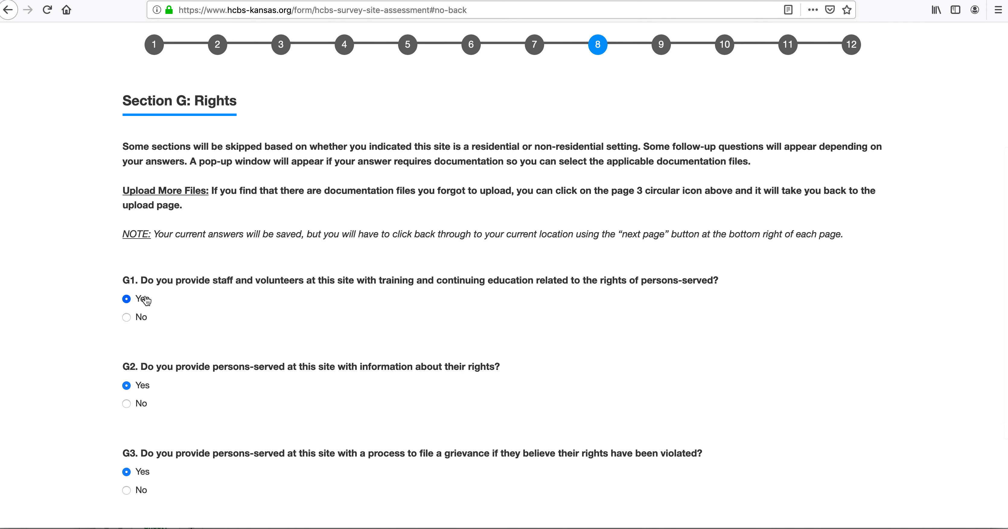
pyautogui.click(785, 227)
pyautogui.click(834, 166)
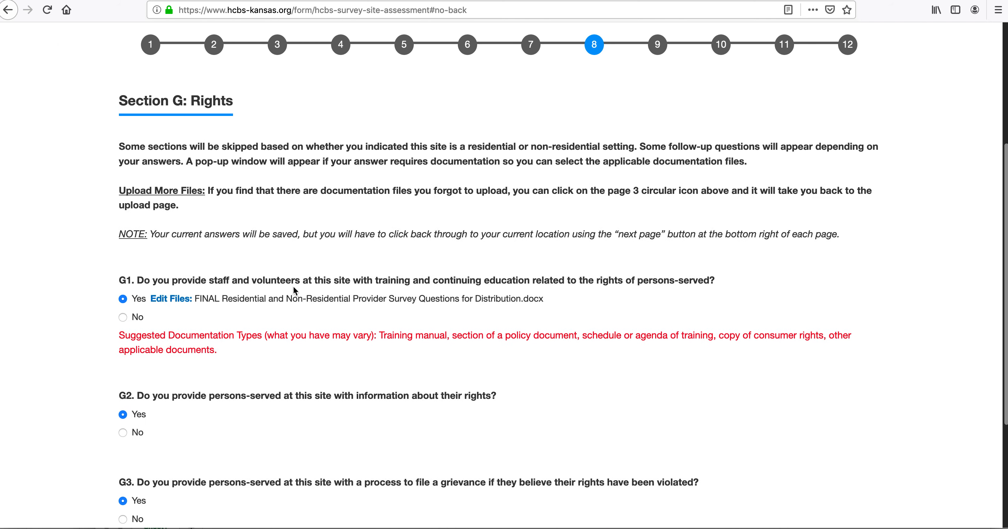
# Step: Attach FINAL Residential and Non-Residential Provider Survey Questions for Distribution.docx to G2 and G3
pyautogui.click(143, 415)
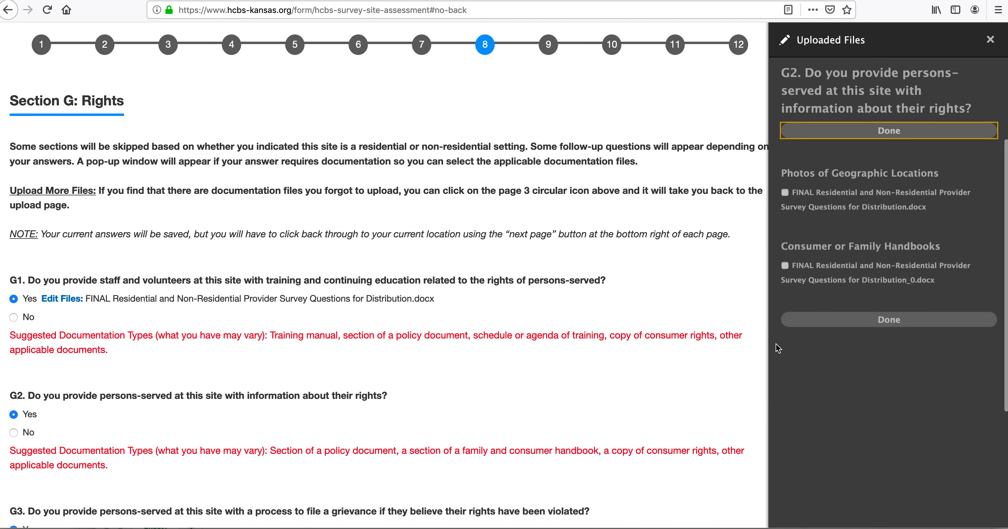
pyautogui.click(784, 192)
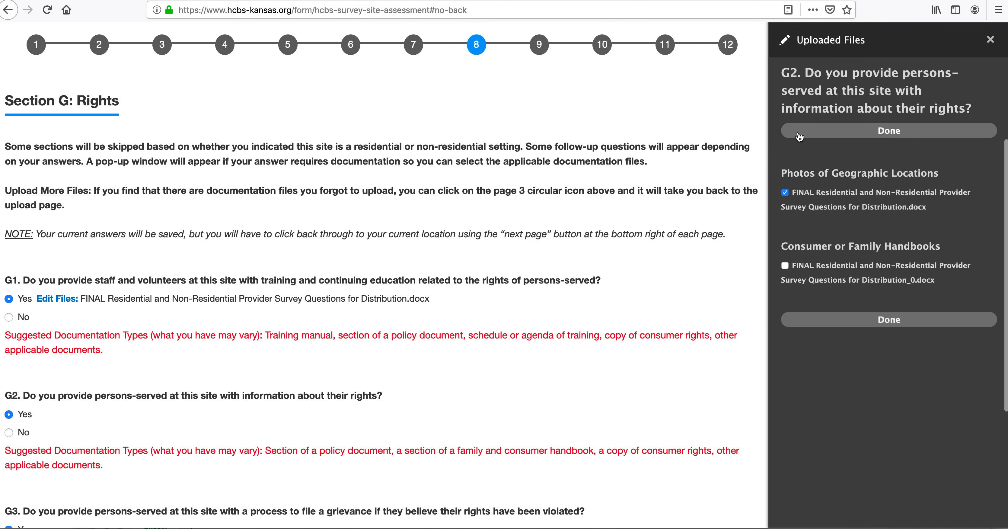
pyautogui.click(797, 133)
pyautogui.scroll(-5, 158, 309)
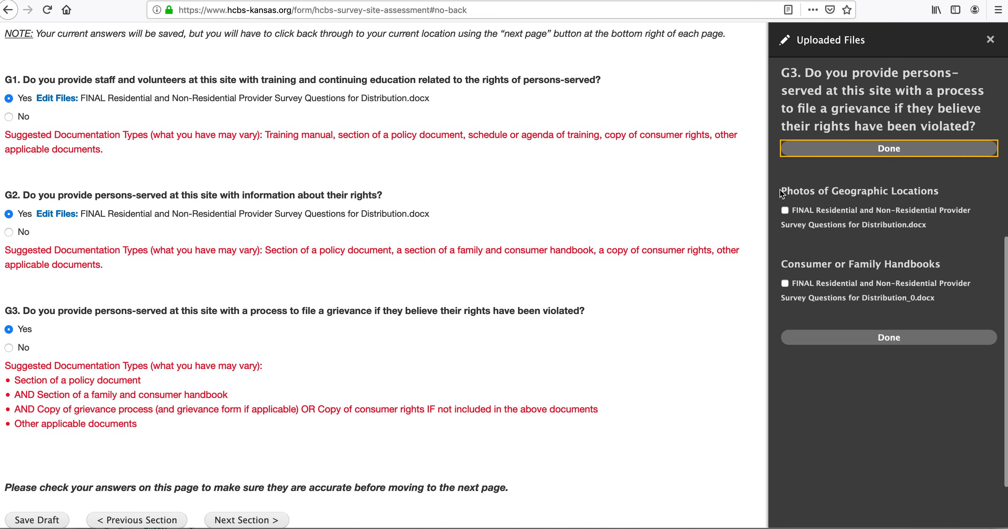
pyautogui.click(788, 209)
pyautogui.click(811, 154)
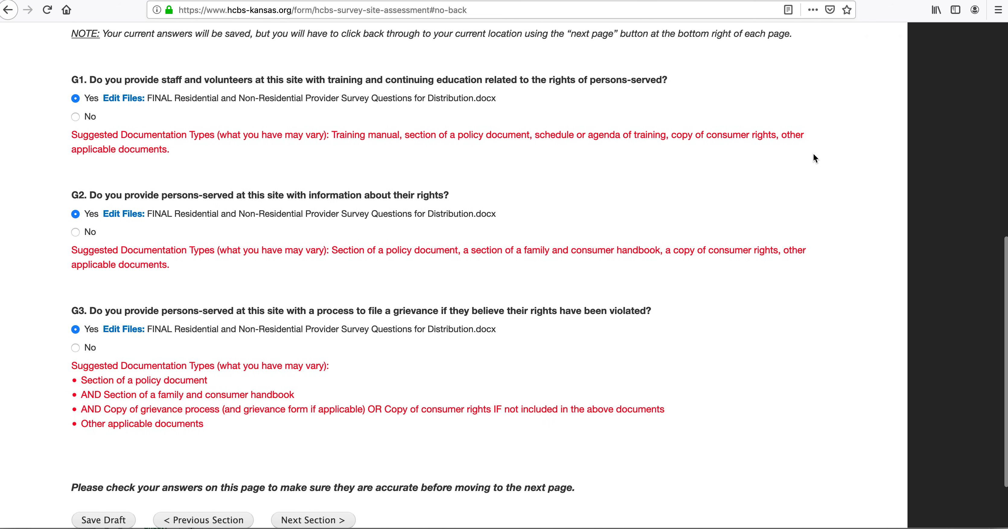
pyautogui.scroll(-3, 392, 388)
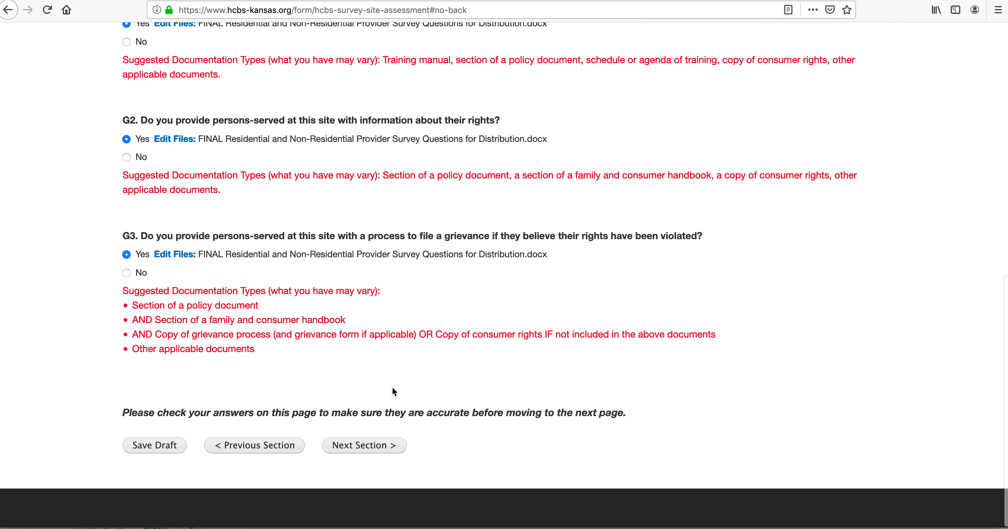
# Step: Advance through Sections H and I to the Review Submission and Attest page
pyautogui.click(366, 446)
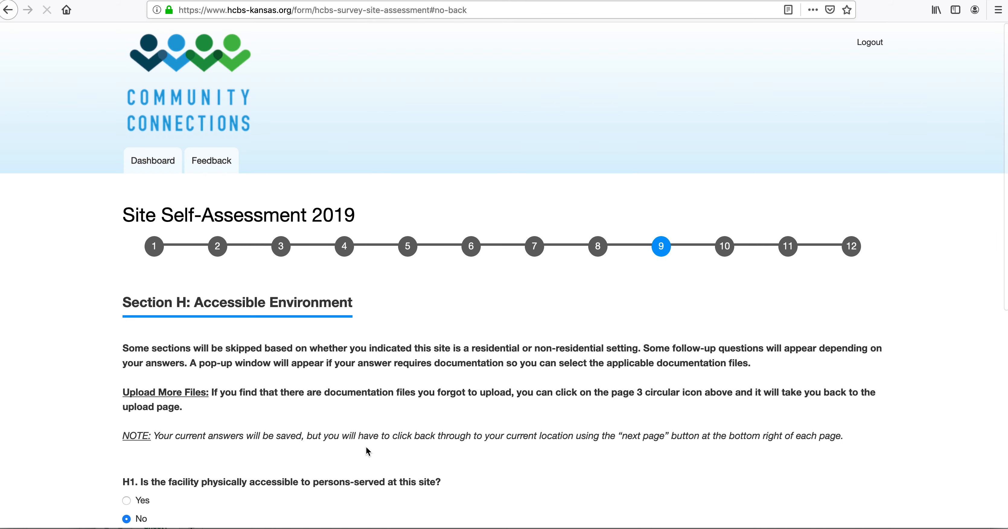
pyautogui.scroll(-10, 336, 430)
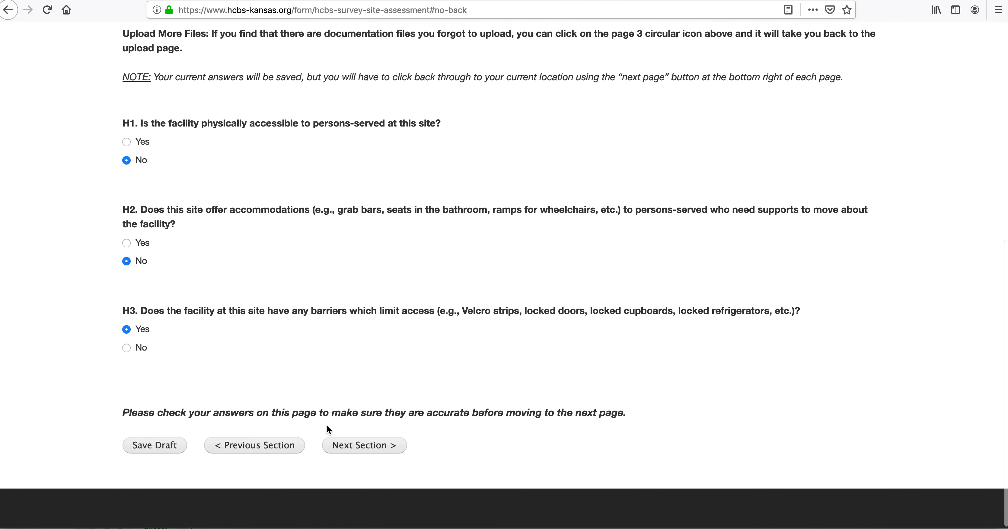
pyautogui.click(354, 445)
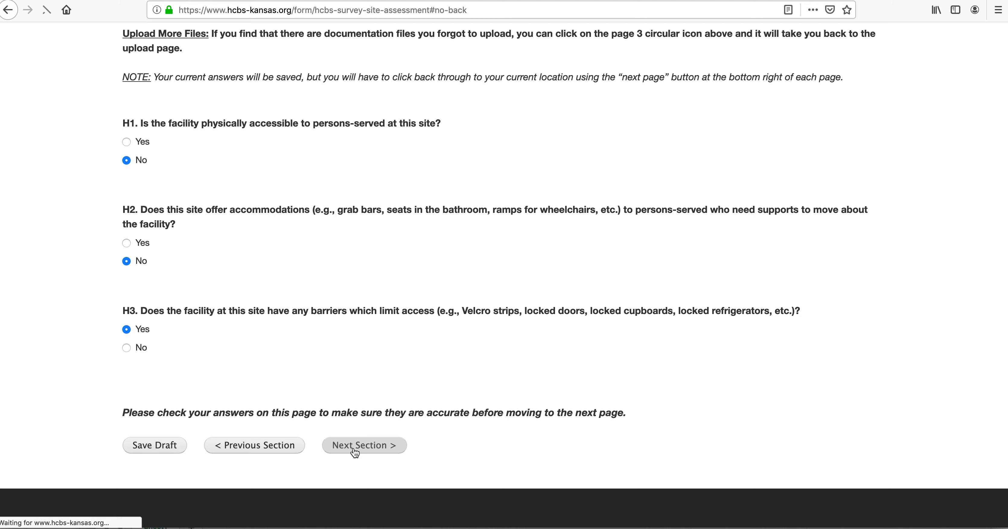
pyautogui.scroll(-10, 354, 448)
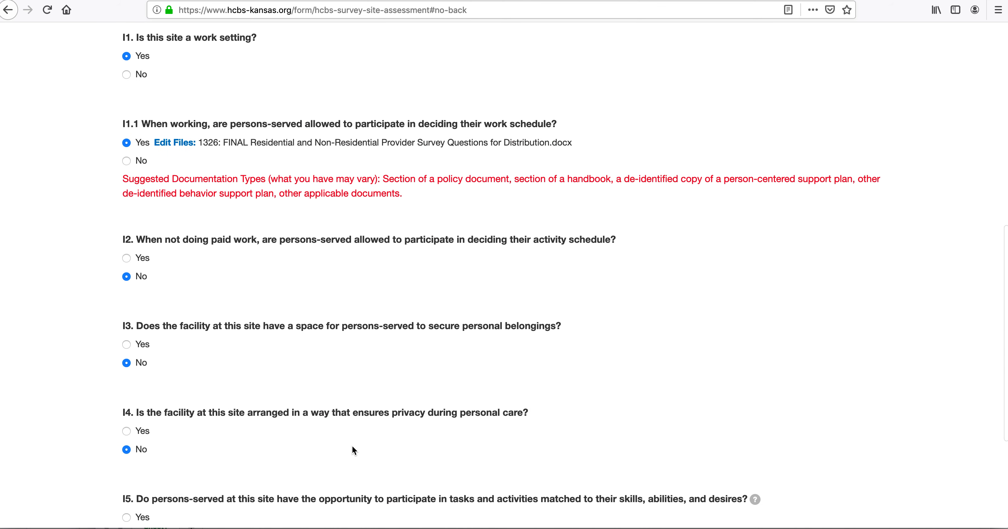
pyautogui.scroll(-4, 354, 450)
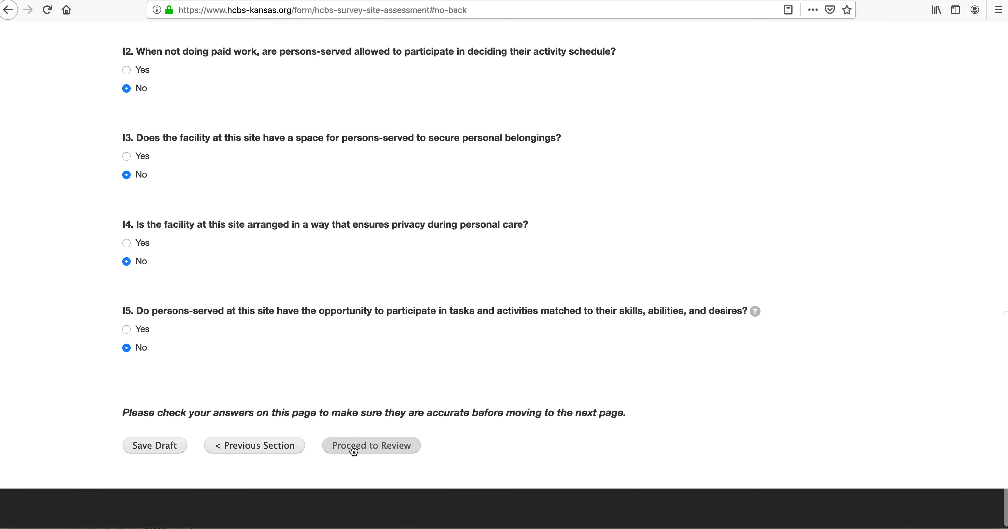
pyautogui.click(377, 445)
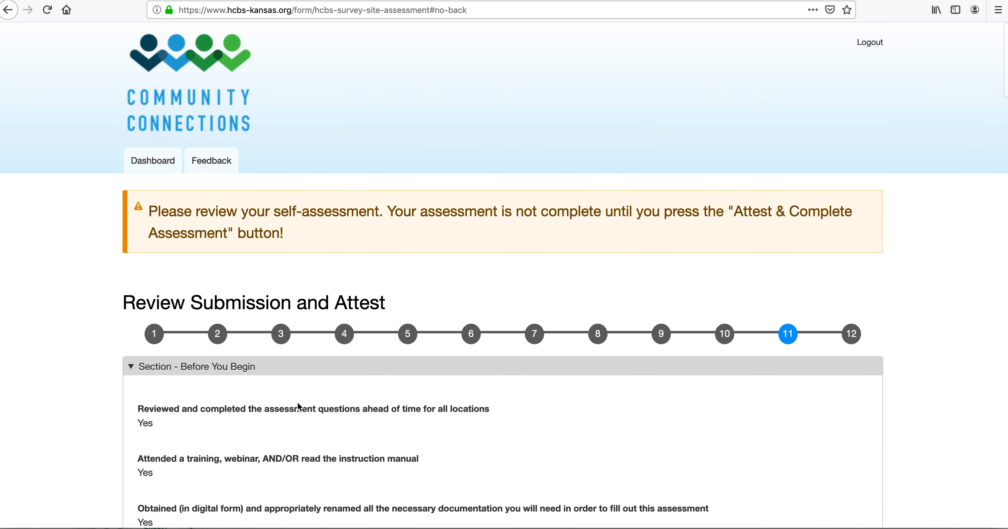
# Step: Scroll the review, tick 'I have Reviewed and do Attest' and submit the assessment
pyautogui.scroll(-3, 299, 407)
pyautogui.scroll(-15, 301, 391)
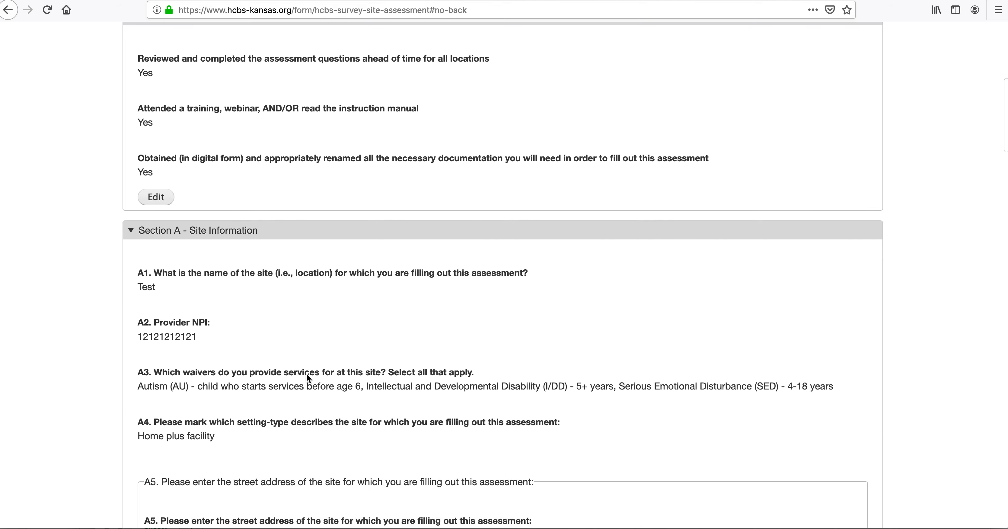
pyautogui.scroll(-20, 307, 374)
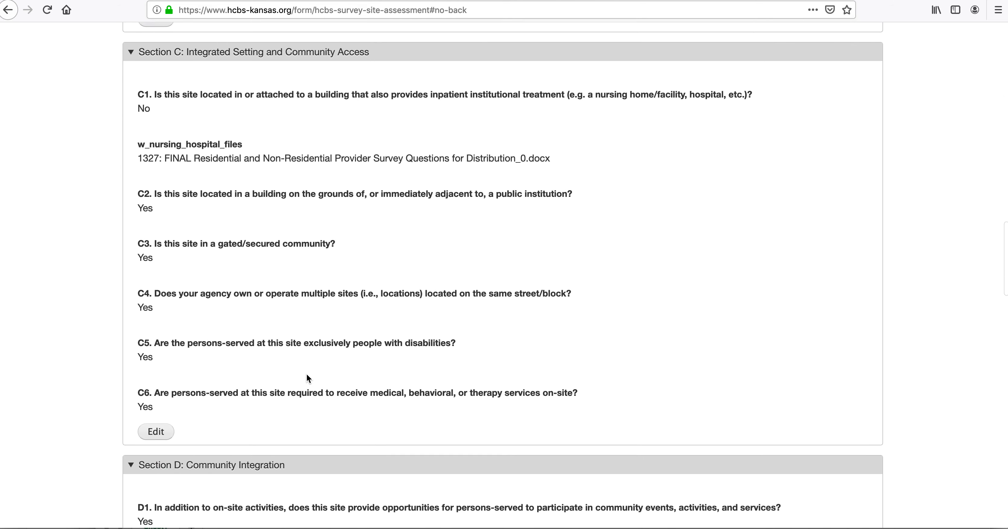
pyautogui.scroll(-10, 307, 374)
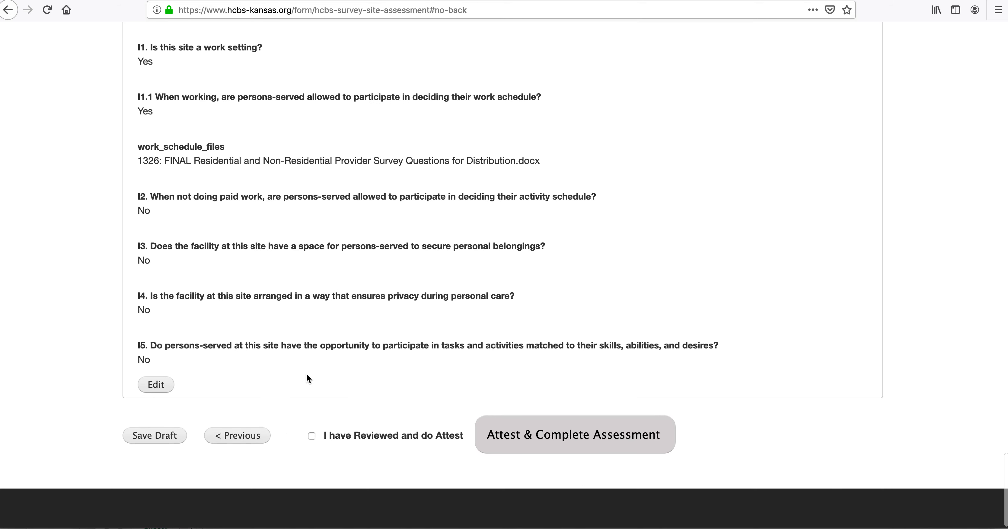
pyautogui.click(312, 435)
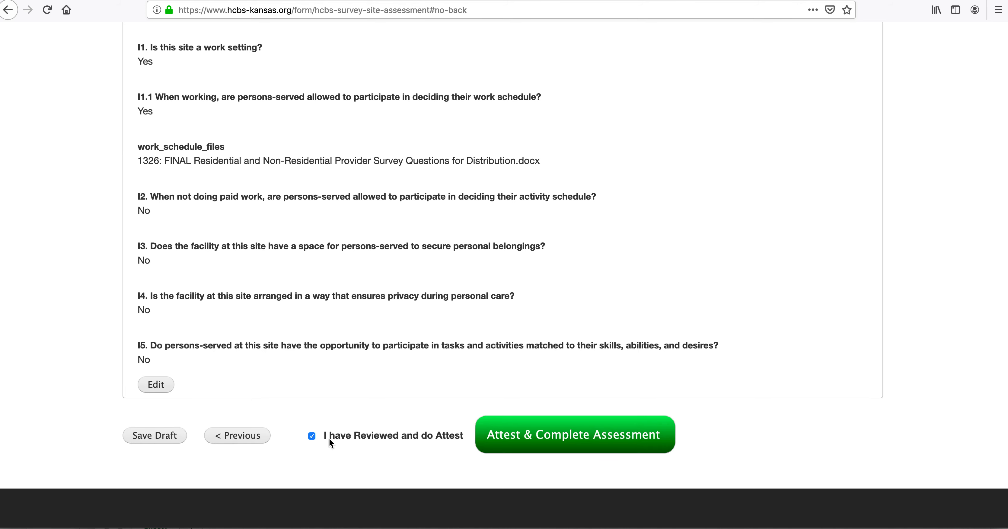
pyautogui.click(553, 442)
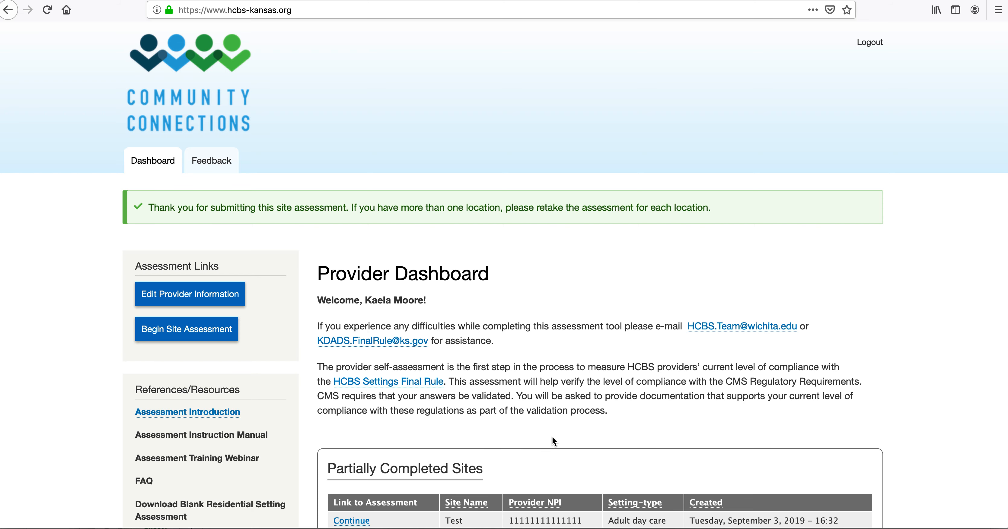
# Step: Scroll to Completed Sites and highlight the 'Completed: 3 of 10' count
pyautogui.scroll(-5, 553, 438)
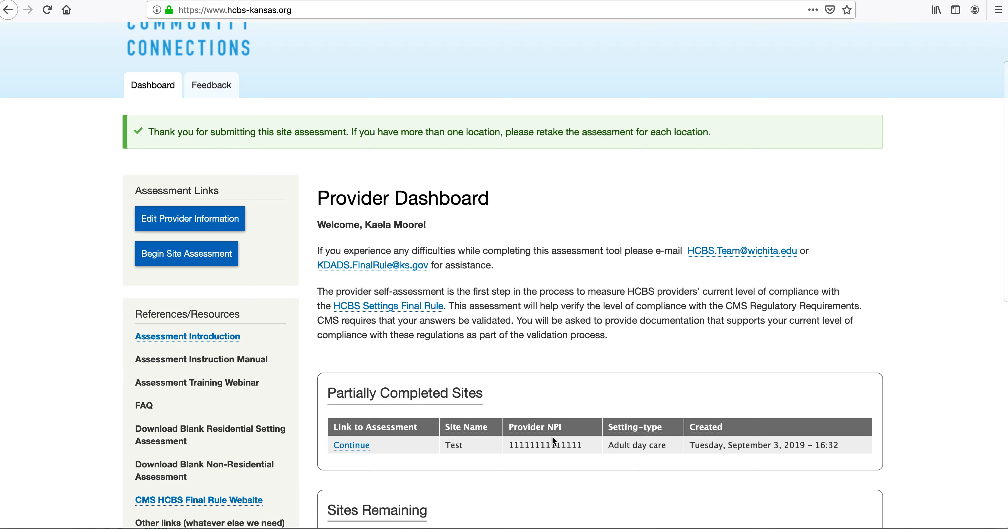
pyautogui.scroll(-6, 552, 436)
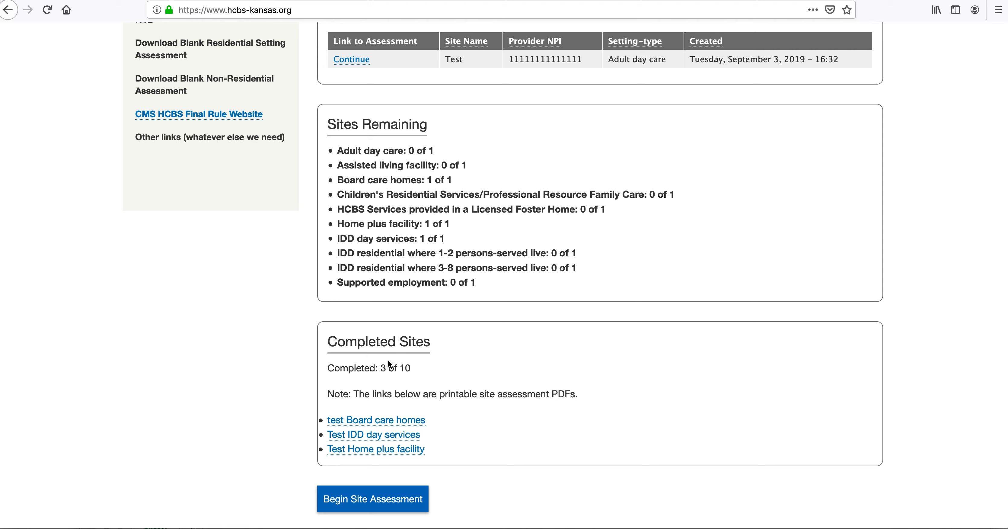
pyautogui.moveTo(412, 368); pyautogui.dragTo(327, 365)
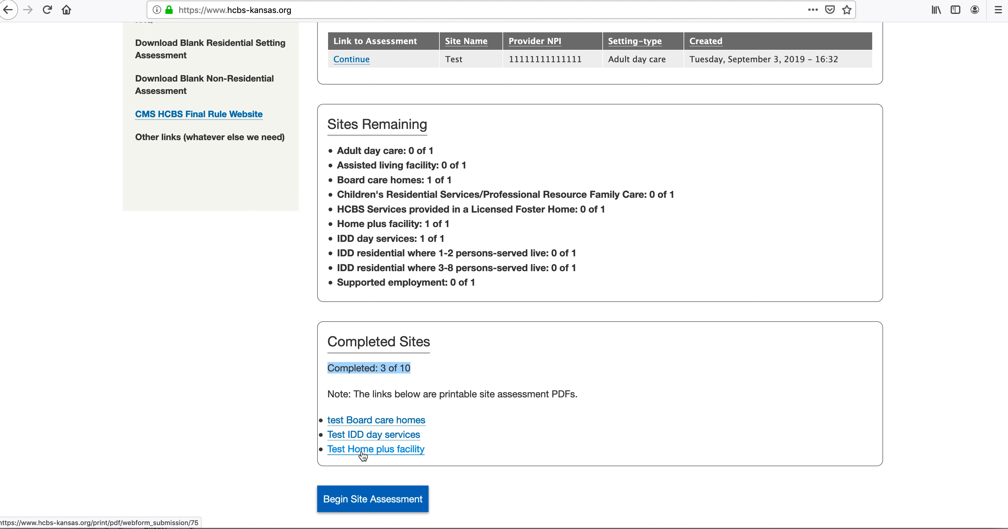
pyautogui.scroll(3, 478, 461)
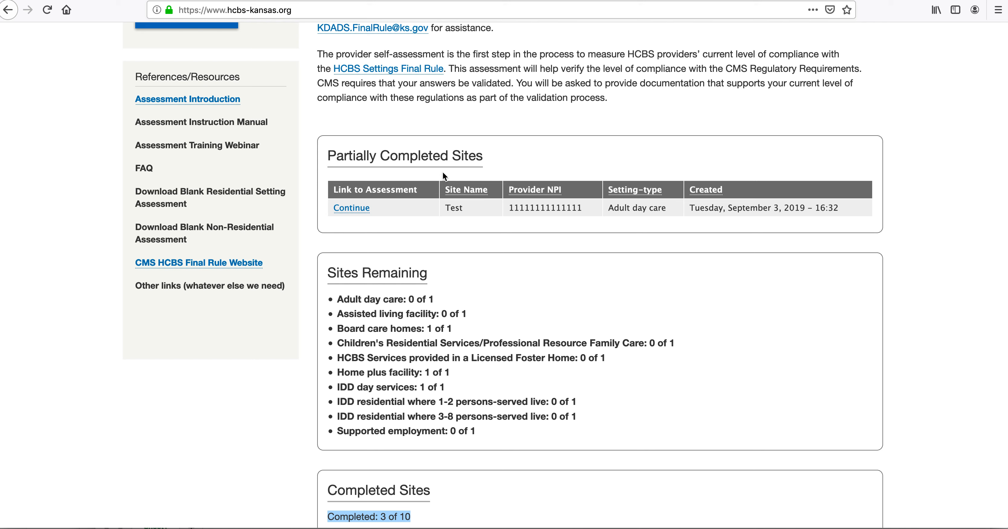
# Step: Resume the Test site assessment and advance past Section E to Section F: Living Arrangements
pyautogui.click(361, 210)
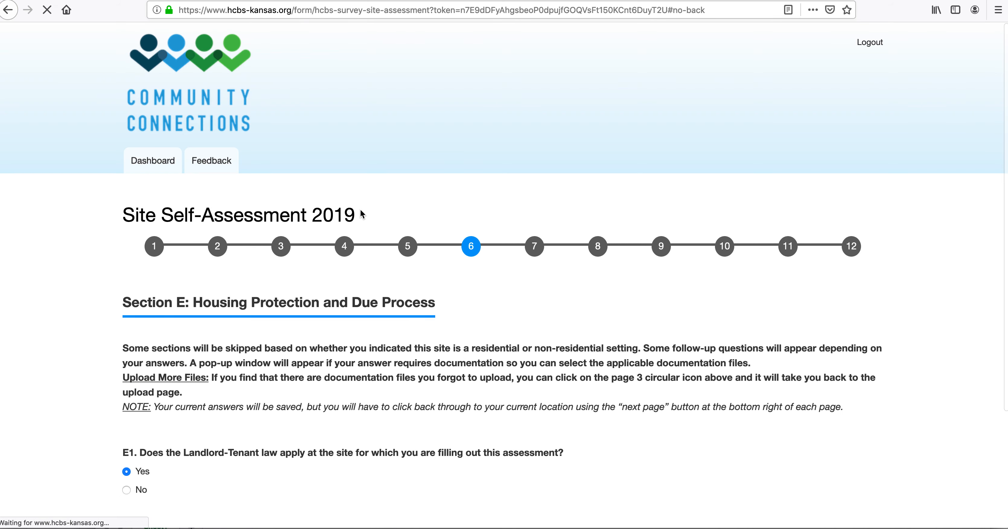
pyautogui.scroll(-3, 251, 354)
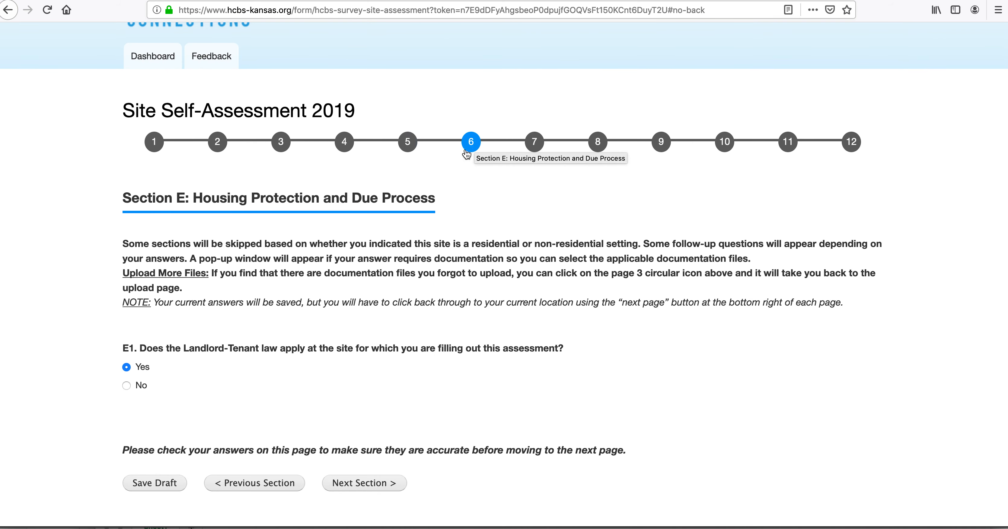
pyautogui.scroll(-2, 179, 509)
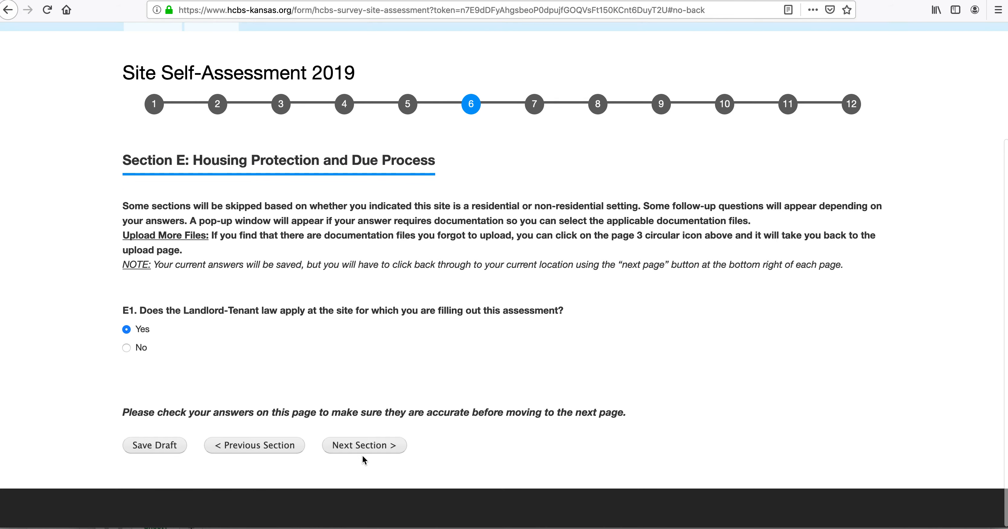
pyautogui.click(368, 447)
pyautogui.click(637, 233)
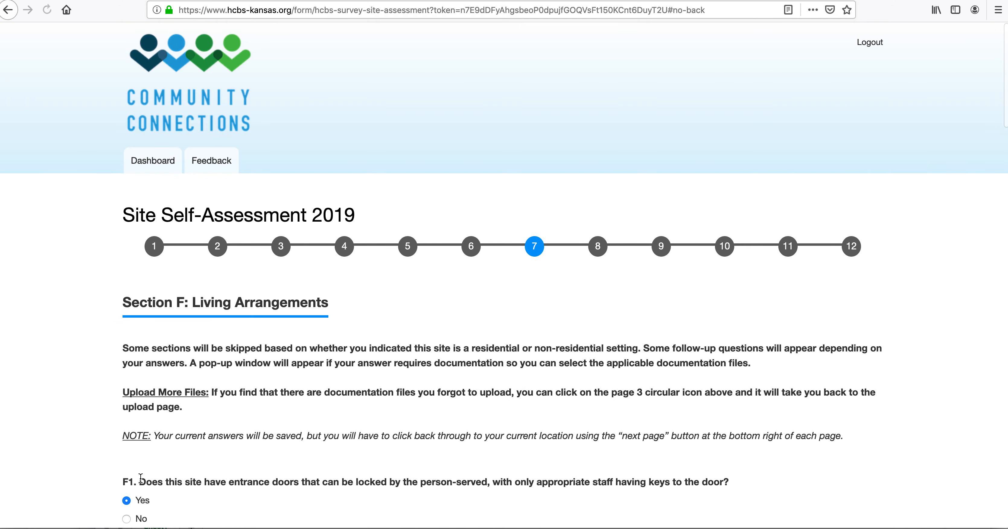
# Step: Save Section F as a draft, accepting the documentation reminder
pyautogui.scroll(-20, 141, 478)
pyautogui.scroll(-10, 130, 412)
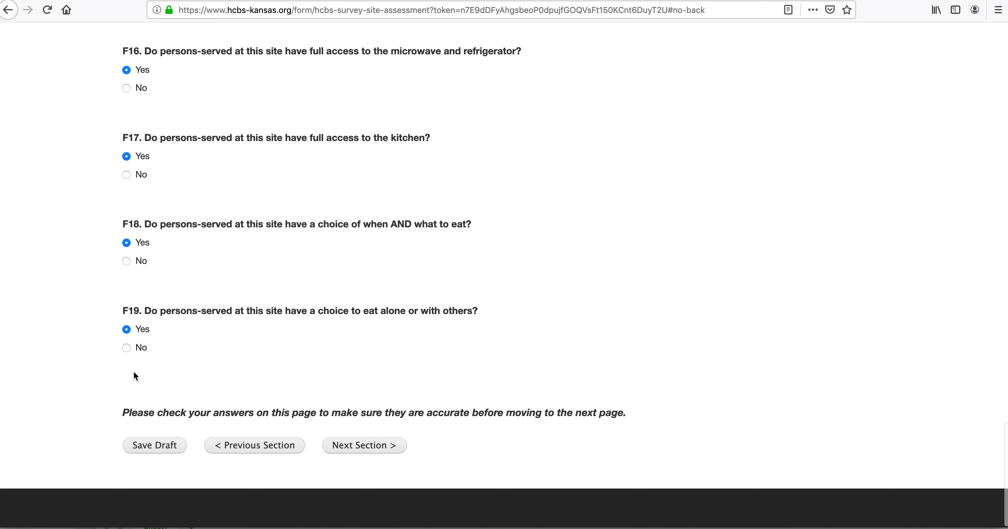
pyautogui.click(149, 444)
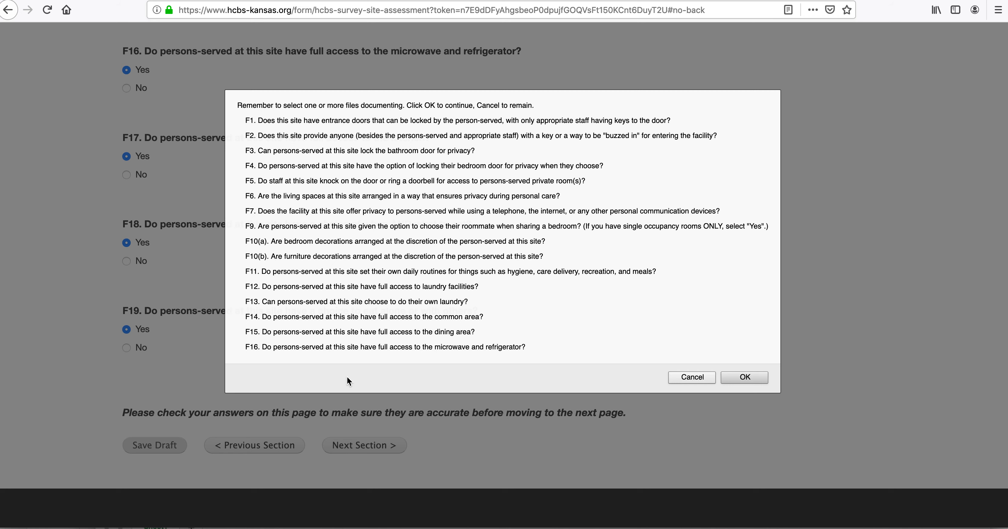
pyautogui.click(745, 377)
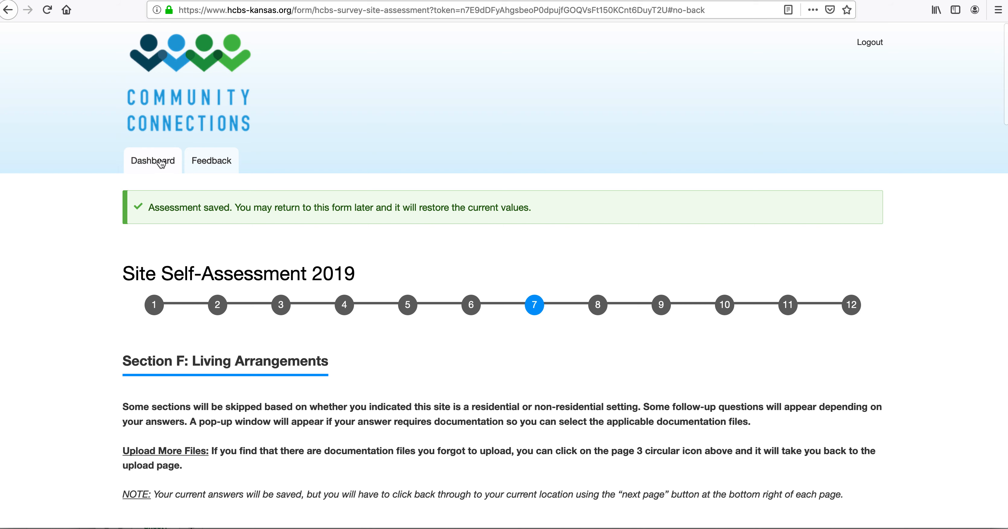
# Step: Return to the Provider Dashboard and scroll to the Test adult day care site under Partially Completed Sites
pyautogui.click(157, 164)
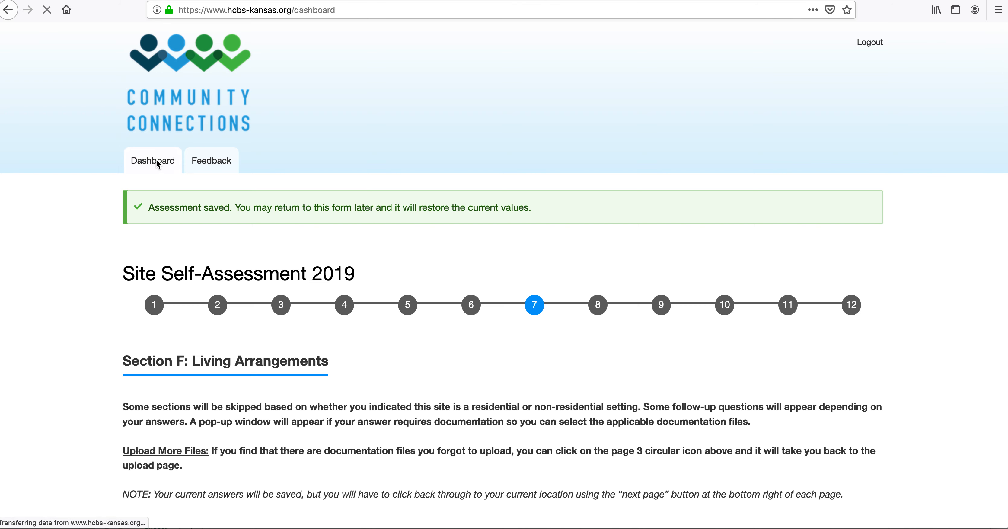
pyautogui.scroll(-3, 465, 438)
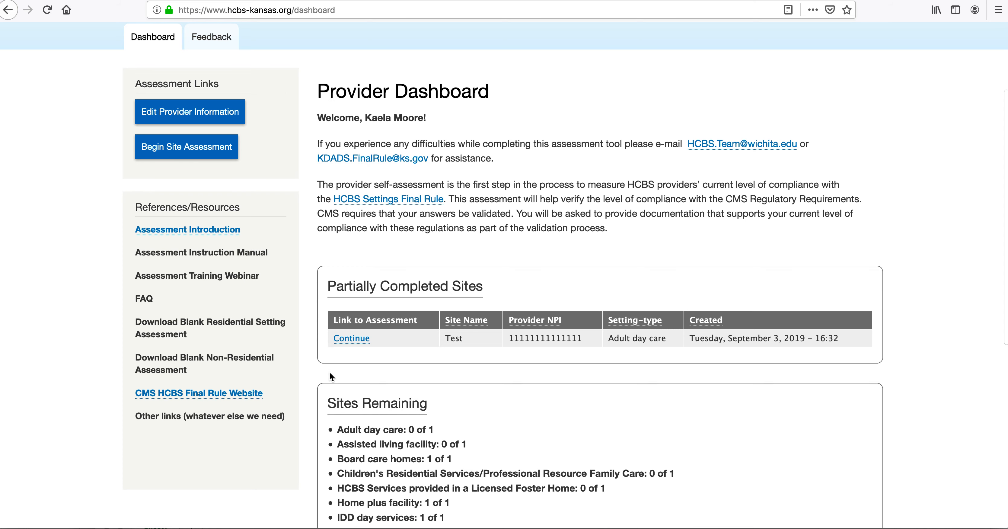
pyautogui.scroll(-5, 328, 372)
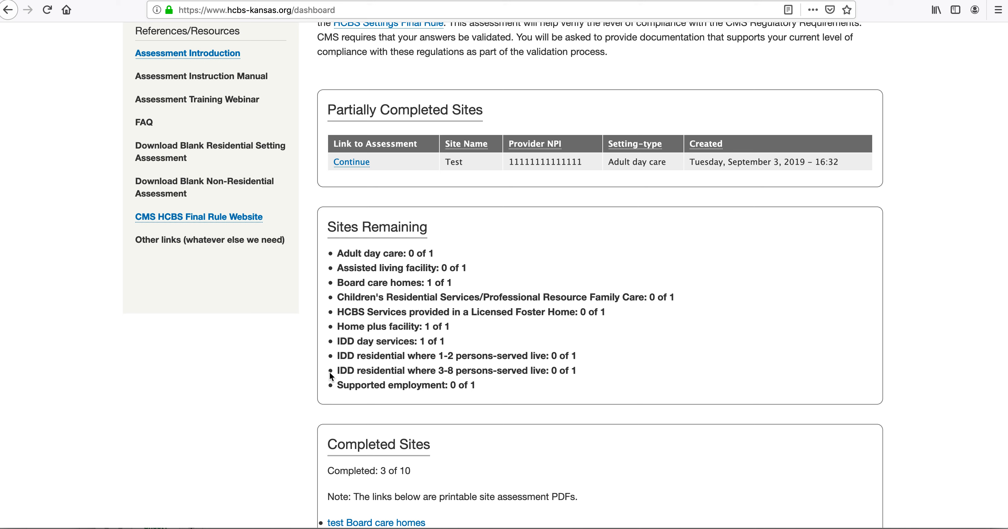
pyautogui.scroll(5, 472, 376)
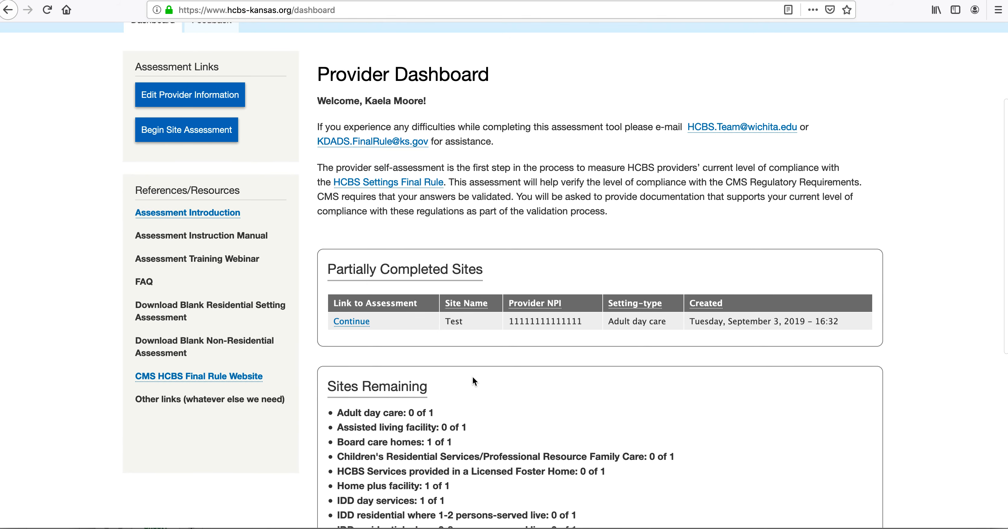